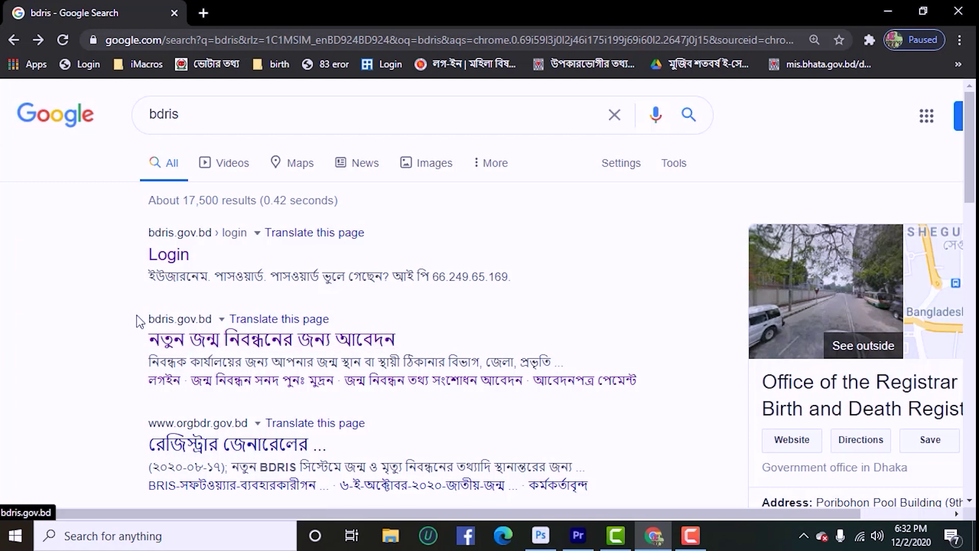
# - Open the BDRIS new birth registration result, choose the permanent-address office, and continue to the registrant form
pyautogui.click(204, 339)
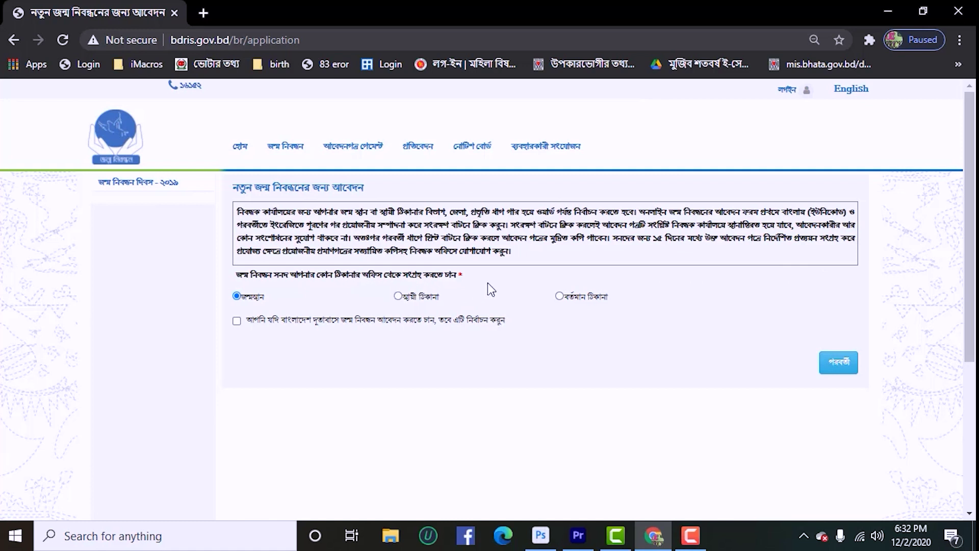
pyautogui.click(398, 297)
pyautogui.click(839, 363)
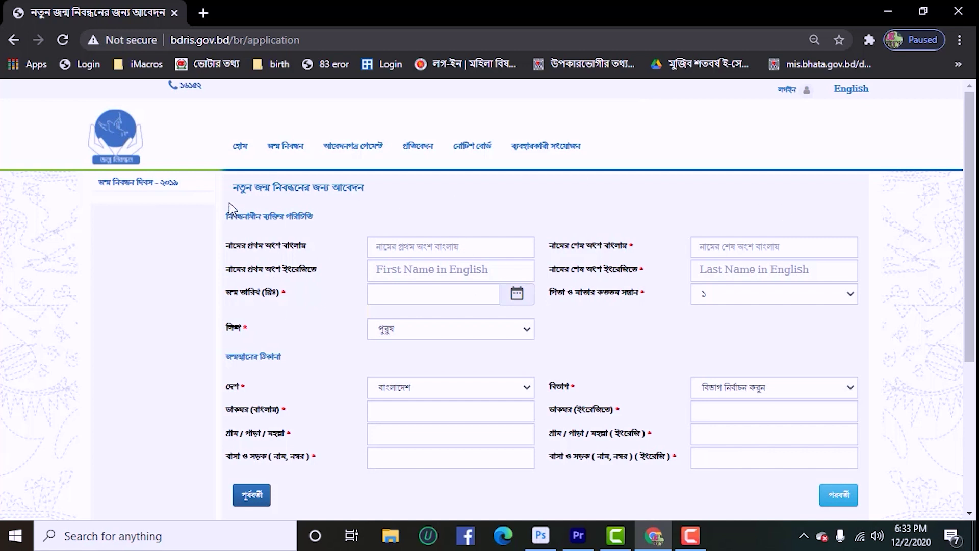
# - Enter the child's first and last names in both Bangla and English
pyautogui.moveTo(235, 190); pyautogui.dragTo(695, 300)
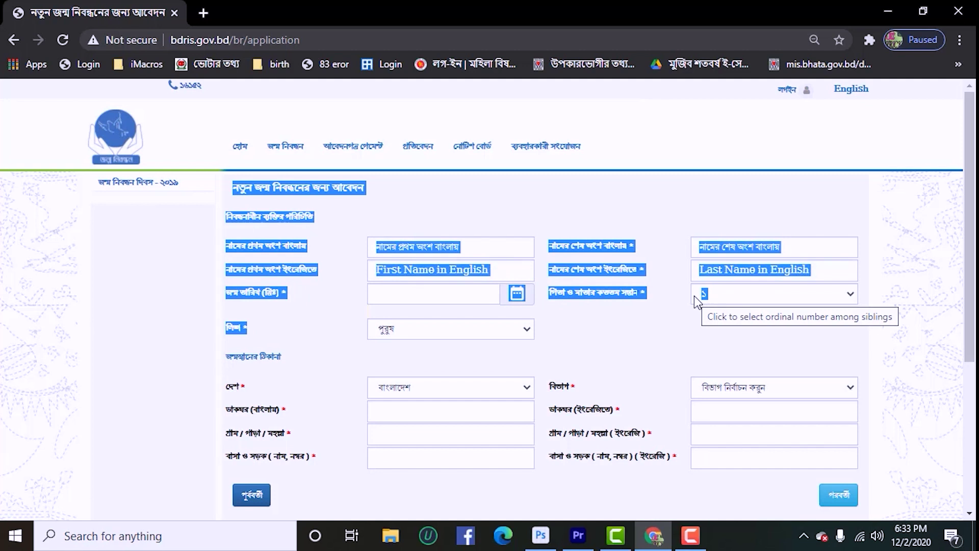
pyautogui.moveTo(647, 328); pyautogui.dragTo(873, 470)
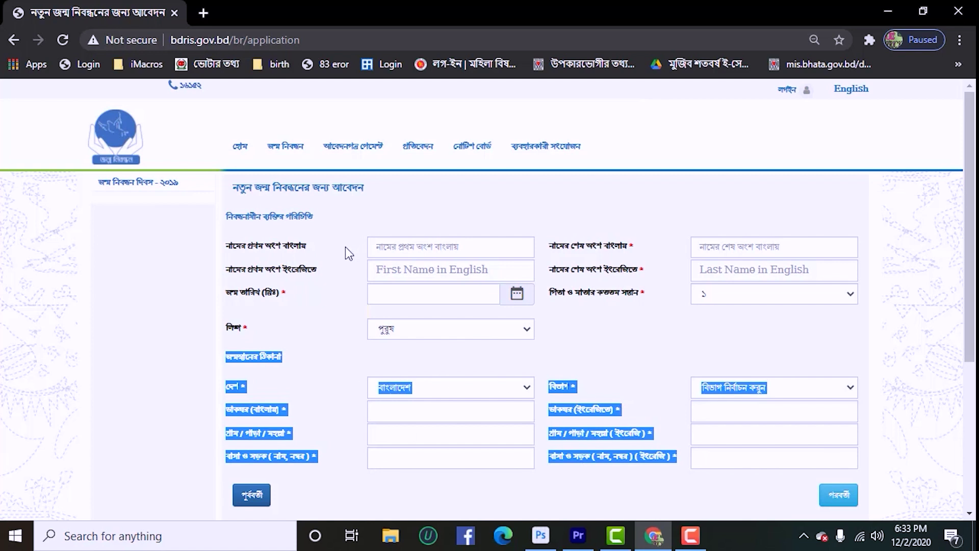
pyautogui.click(388, 248)
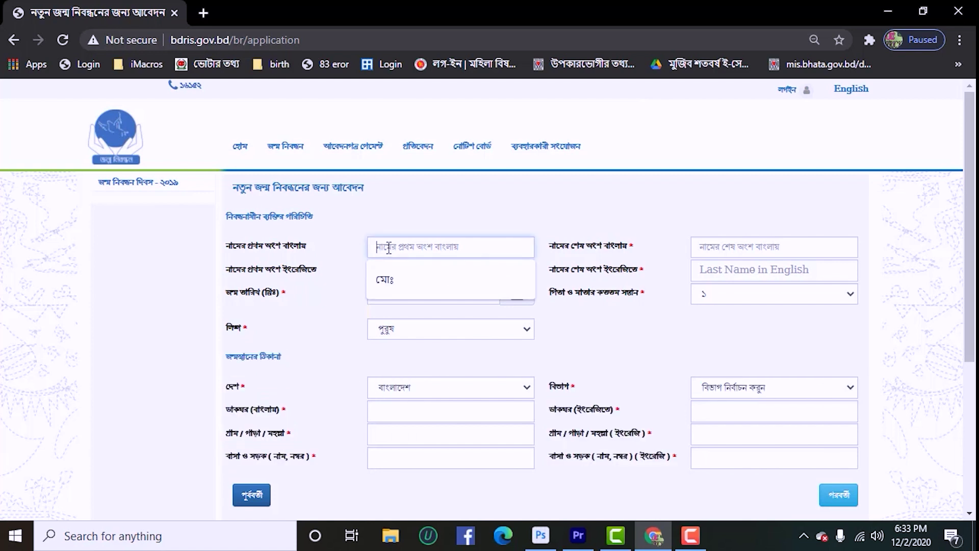
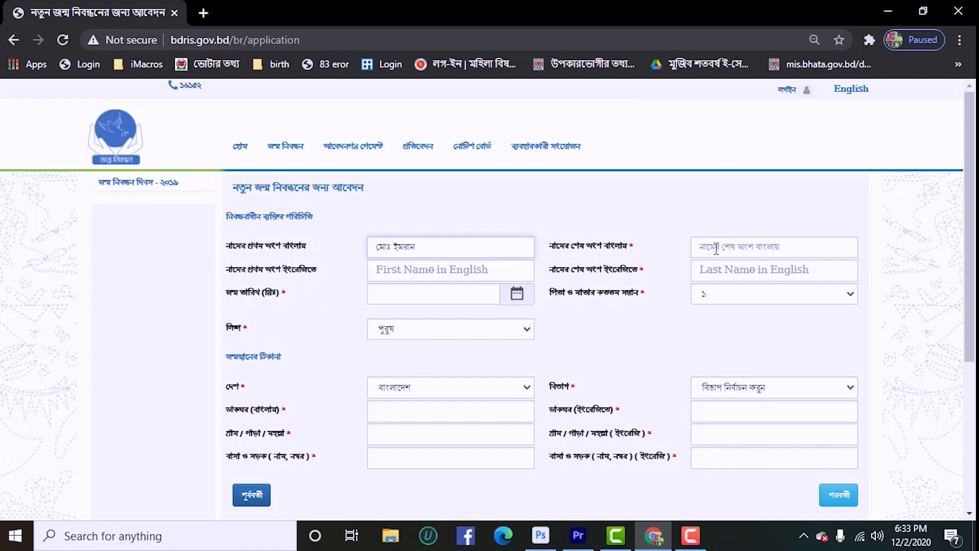
pyautogui.click(716, 248)
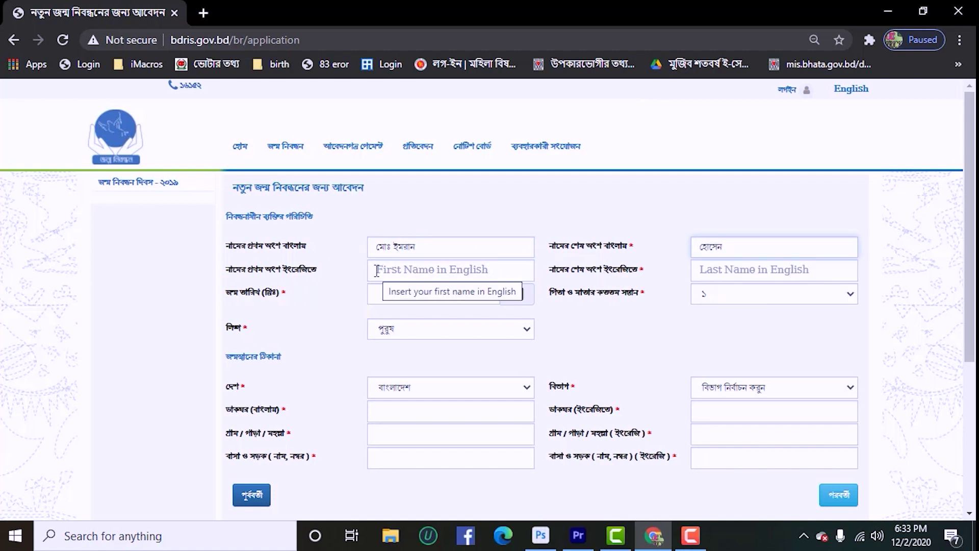
pyautogui.click(380, 270)
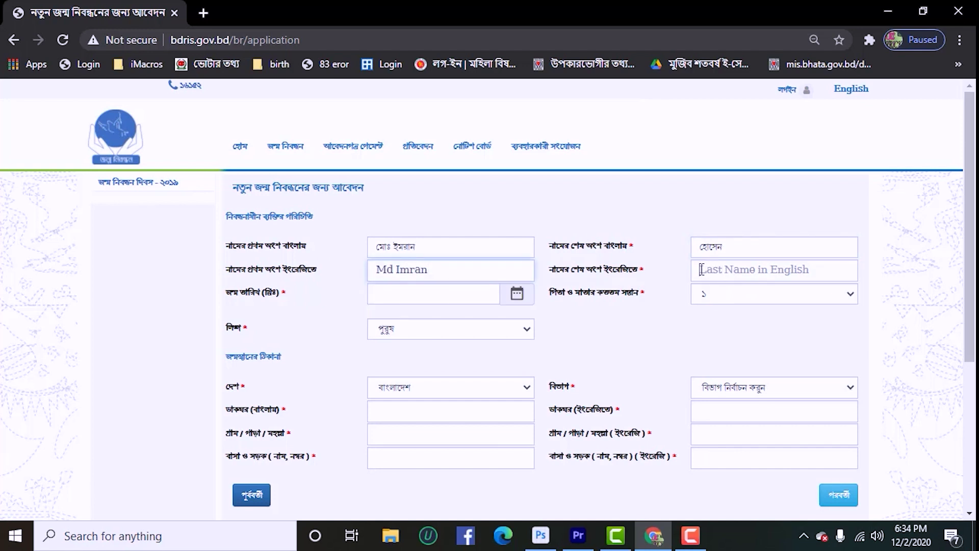
pyautogui.click(701, 269)
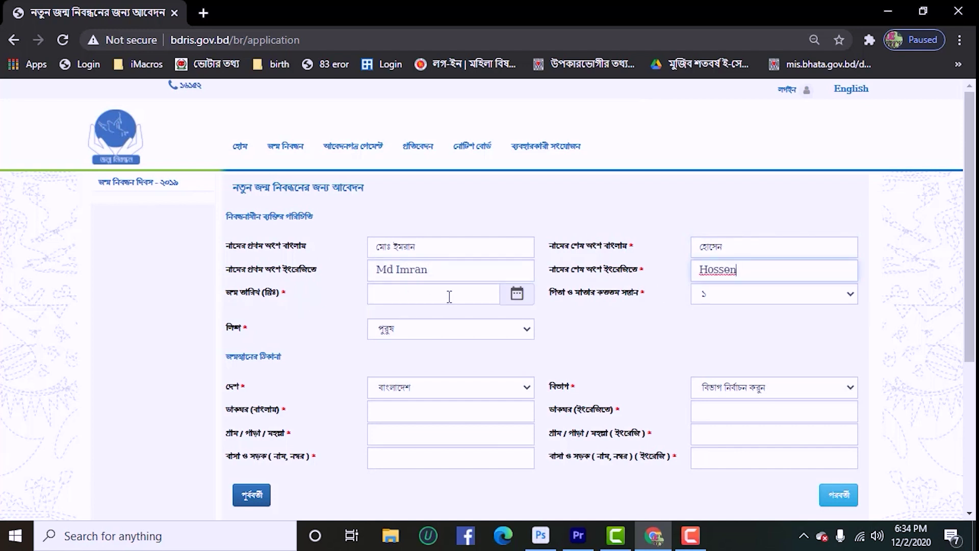
pyautogui.click(426, 294)
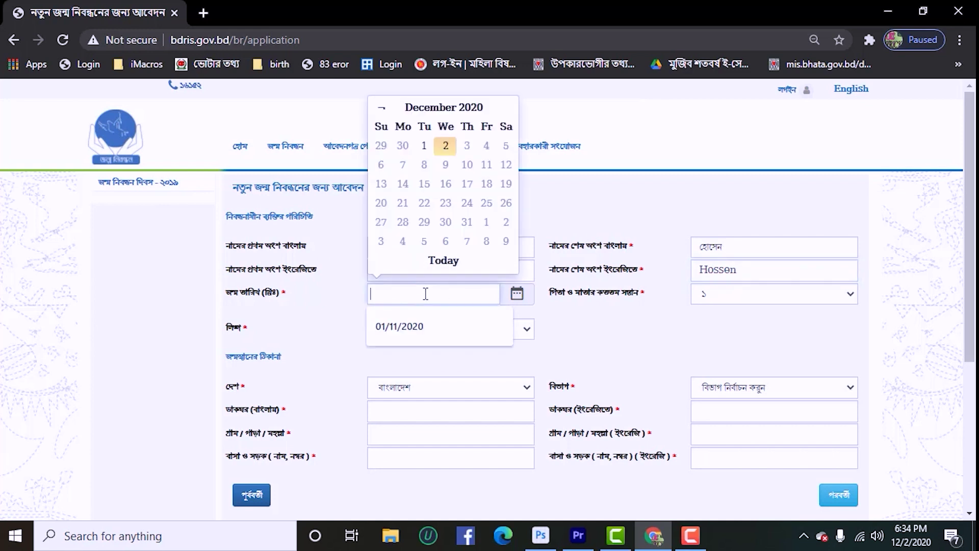
pyautogui.click(437, 109)
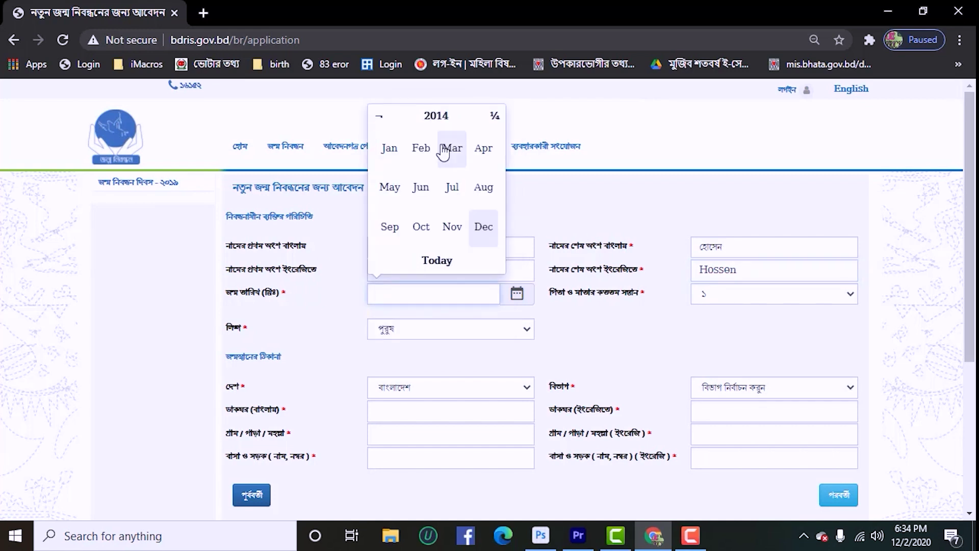
pyautogui.click(422, 189)
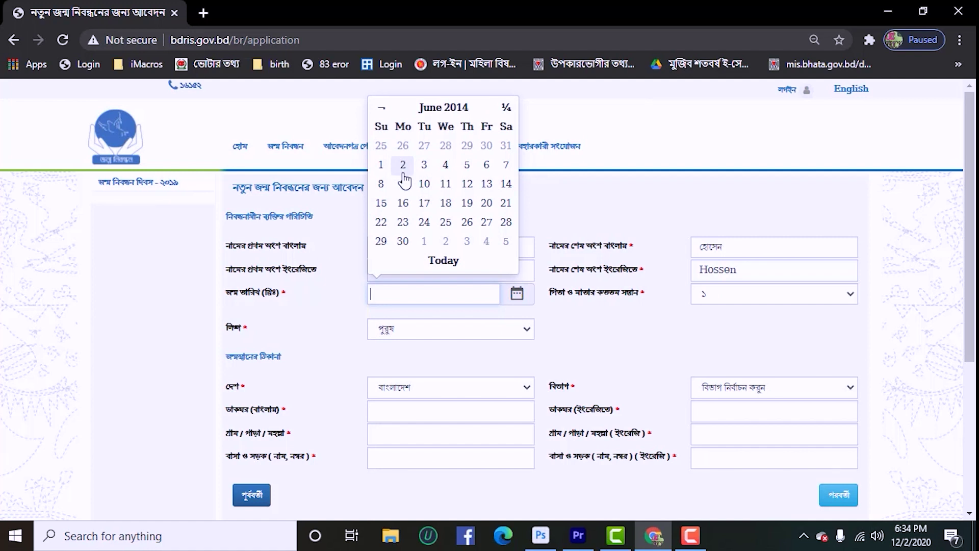
pyautogui.click(403, 166)
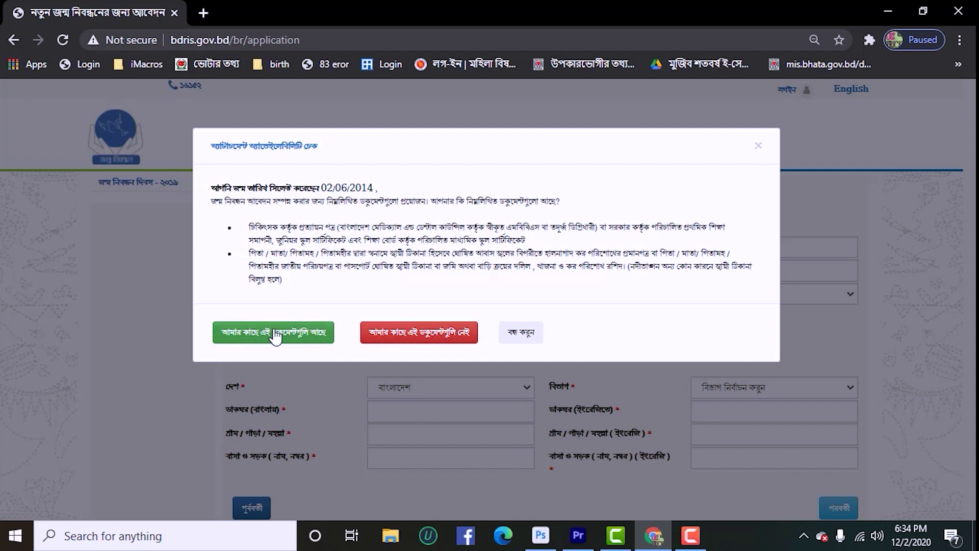
pyautogui.click(261, 335)
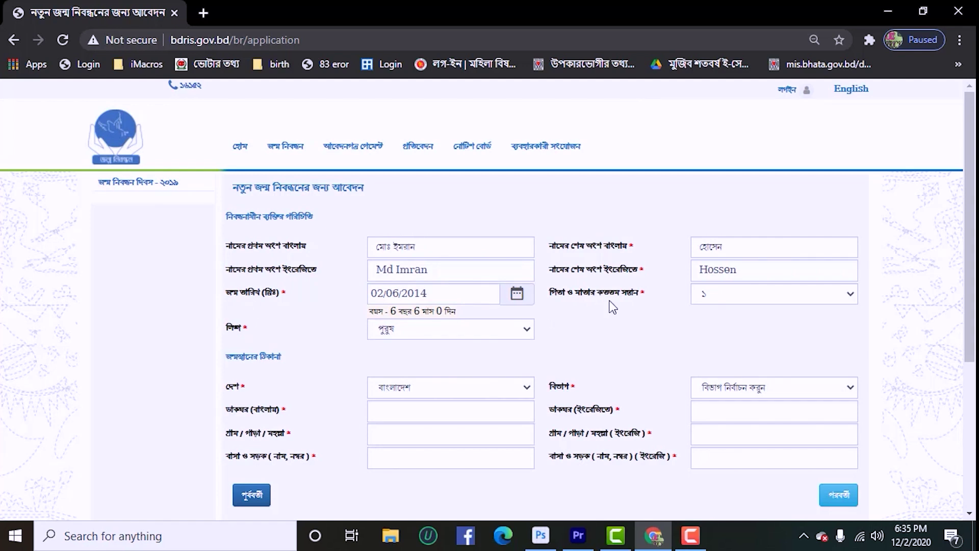
# - Set sibling order to ২, keep বাংলাদেশ, and pick খুলনা বিভাগ, যশোর district and the upazila
pyautogui.click(742, 296)
pyautogui.click(710, 32)
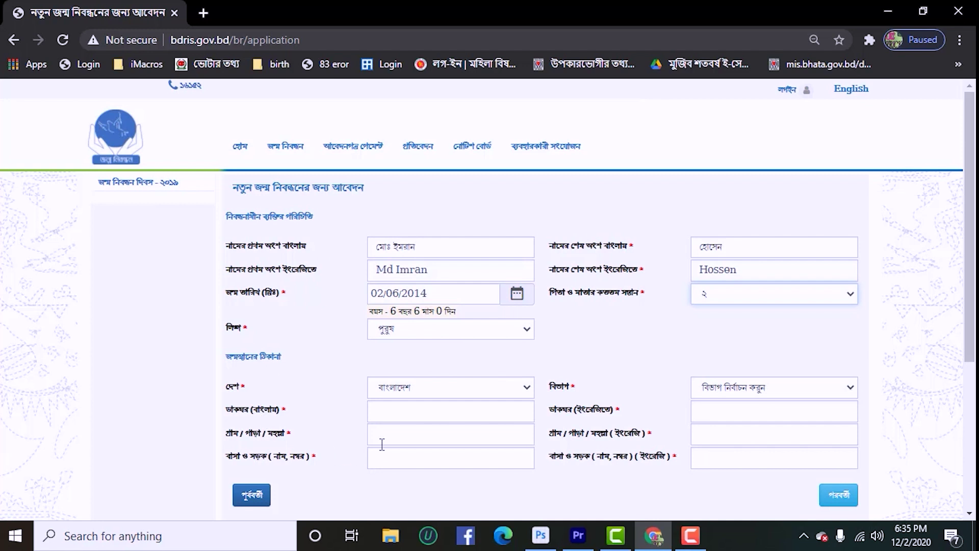
pyautogui.click(430, 388)
pyautogui.click(763, 428)
pyautogui.click(758, 389)
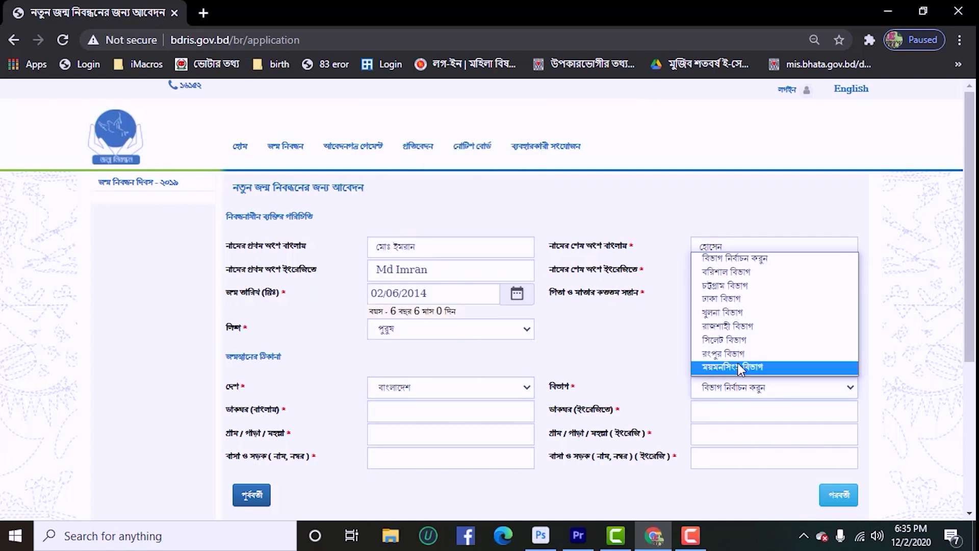
pyautogui.click(759, 324)
pyautogui.click(401, 422)
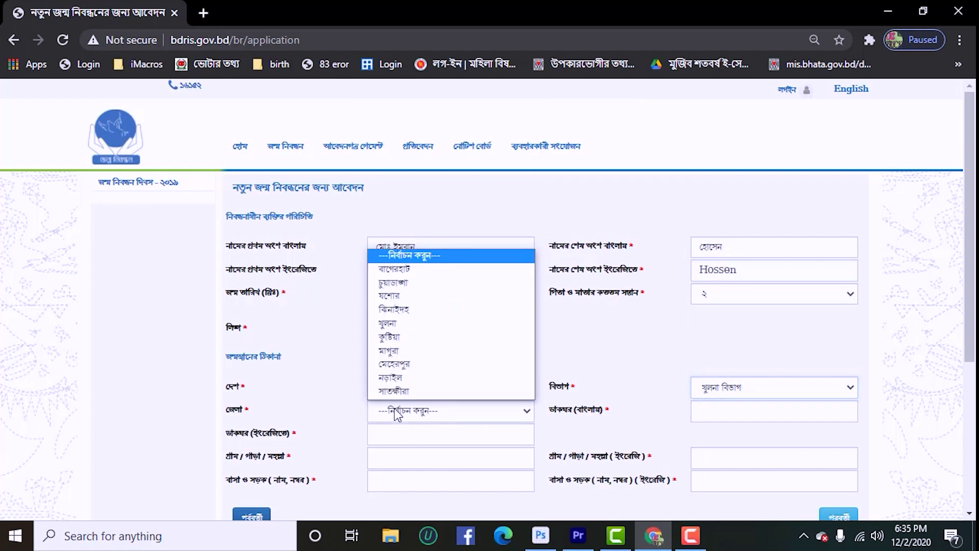
pyautogui.click(405, 308)
pyautogui.click(744, 418)
pyautogui.click(721, 367)
pyautogui.scroll(-3, 540, 291)
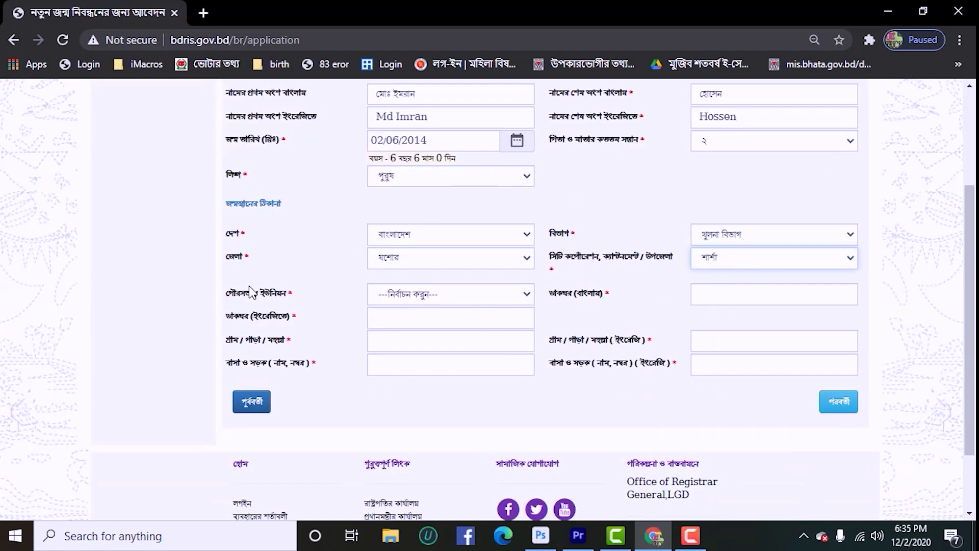
# - Choose the union and Ward - 4, then fill post office, village and house fields in Bangla and English
pyautogui.click(452, 301)
pyautogui.click(422, 367)
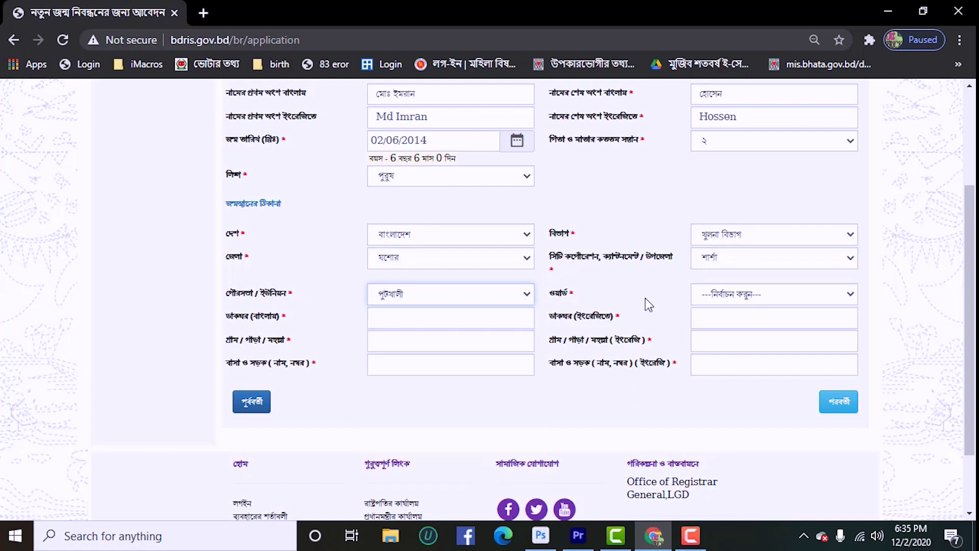
pyautogui.click(746, 296)
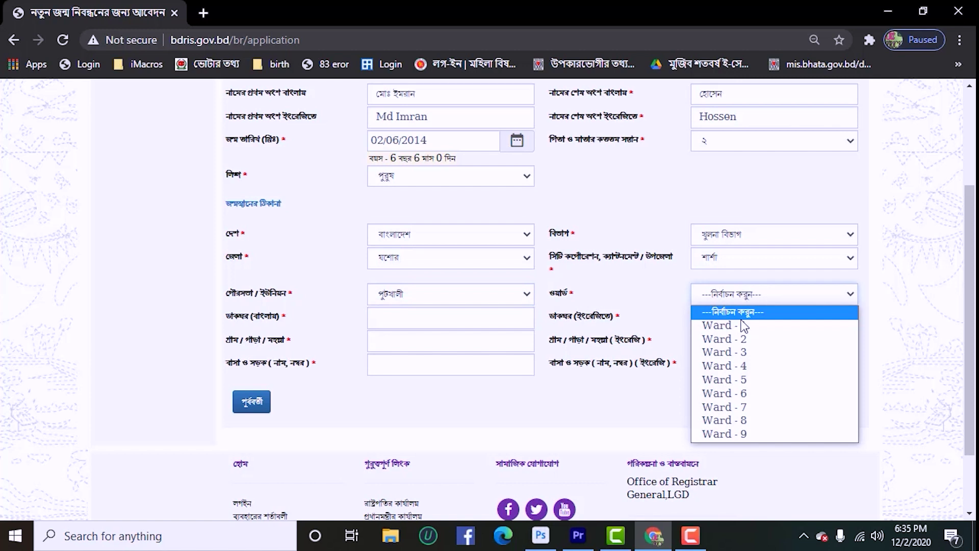
pyautogui.click(726, 365)
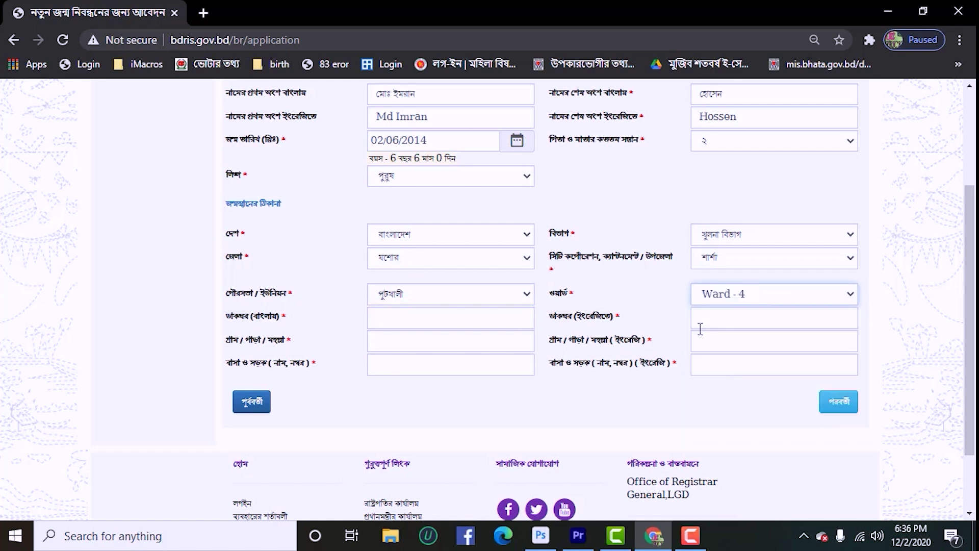
pyautogui.click(399, 320)
pyautogui.click(380, 348)
pyautogui.click(386, 345)
pyautogui.write('খলসী')
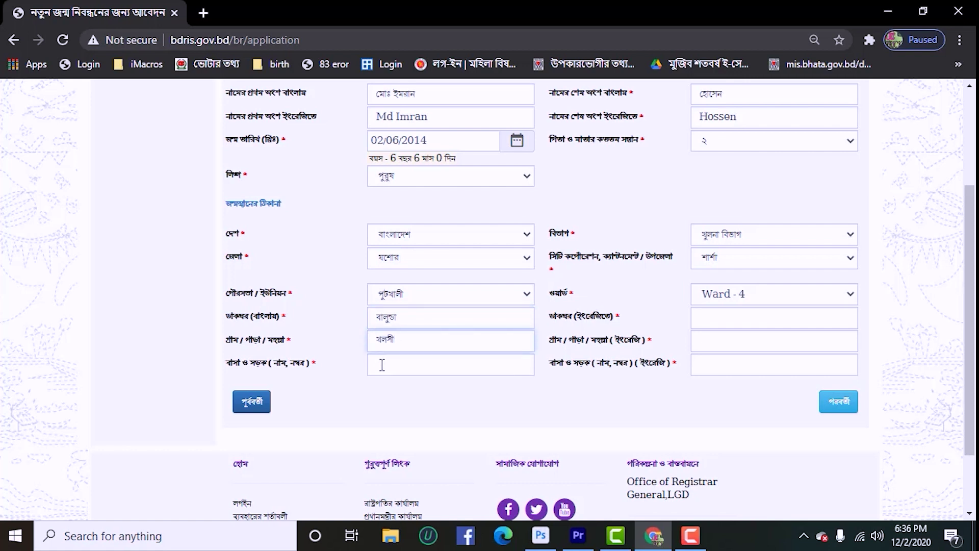
pyautogui.click(382, 366)
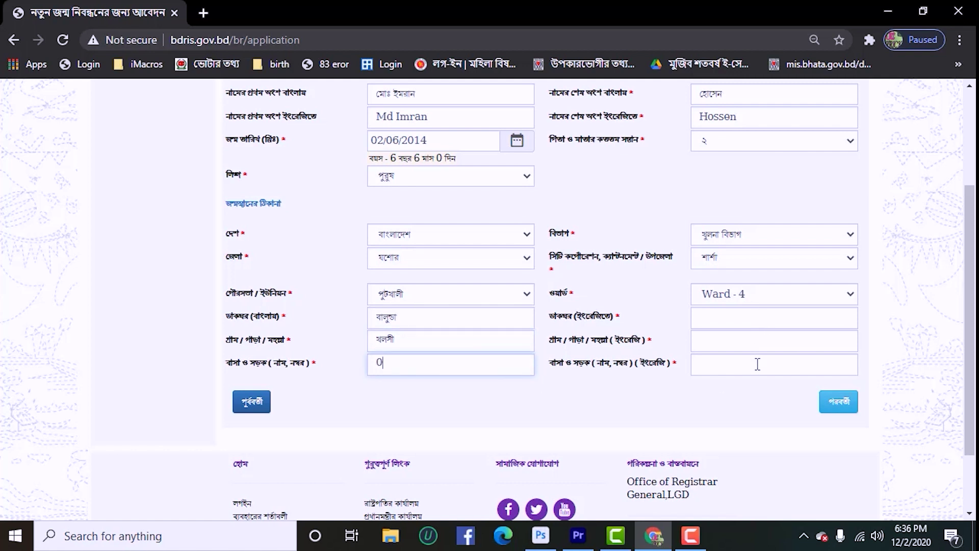
pyautogui.click(745, 320)
pyautogui.click(749, 349)
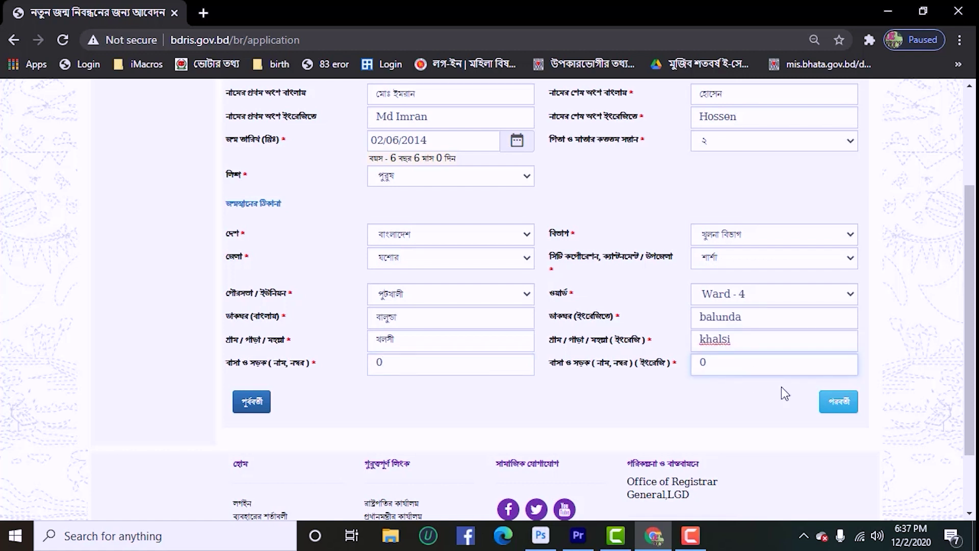
# - Paste the father's birth registration number and set his nationality to বাংলাদেশী
pyautogui.click(841, 402)
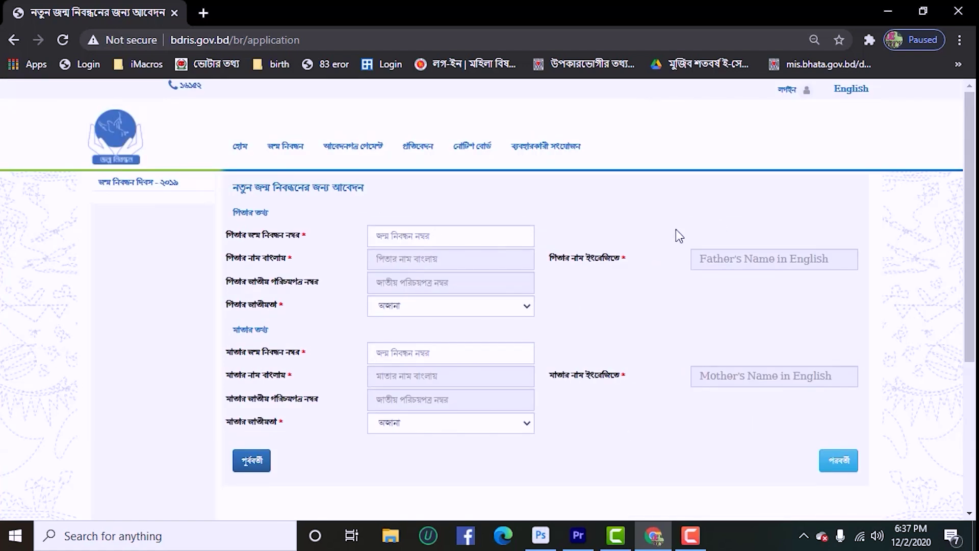
pyautogui.moveTo(235, 213); pyautogui.dragTo(735, 302)
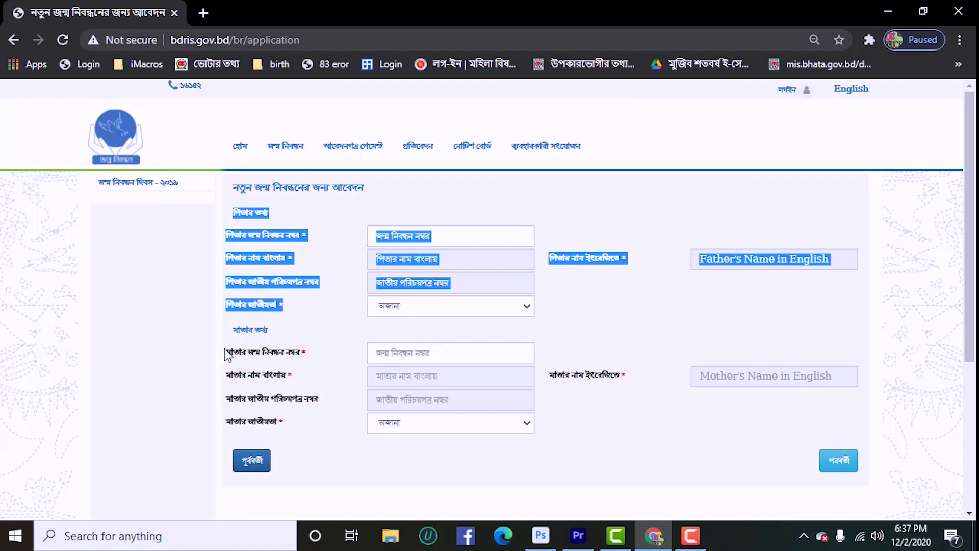
pyautogui.moveTo(225, 352); pyautogui.dragTo(860, 427)
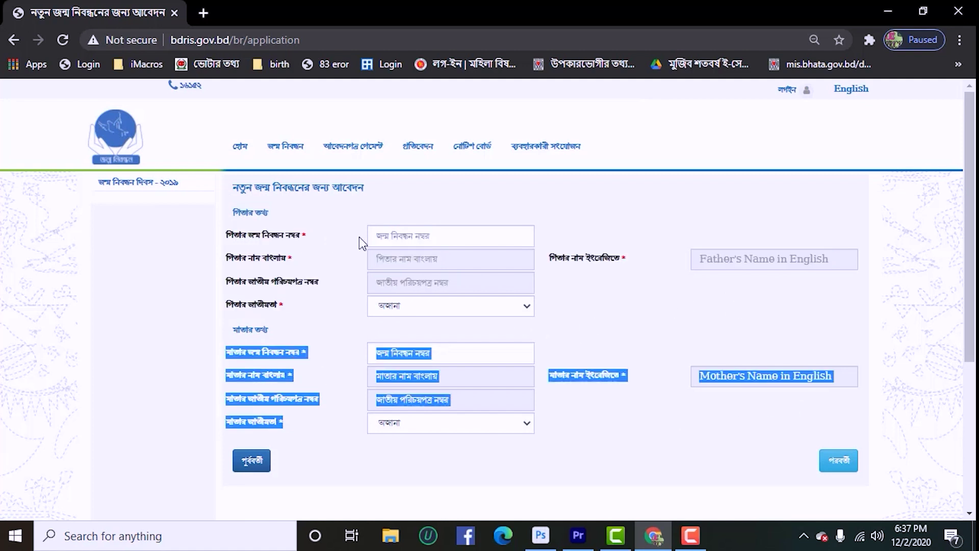
pyautogui.click(418, 240)
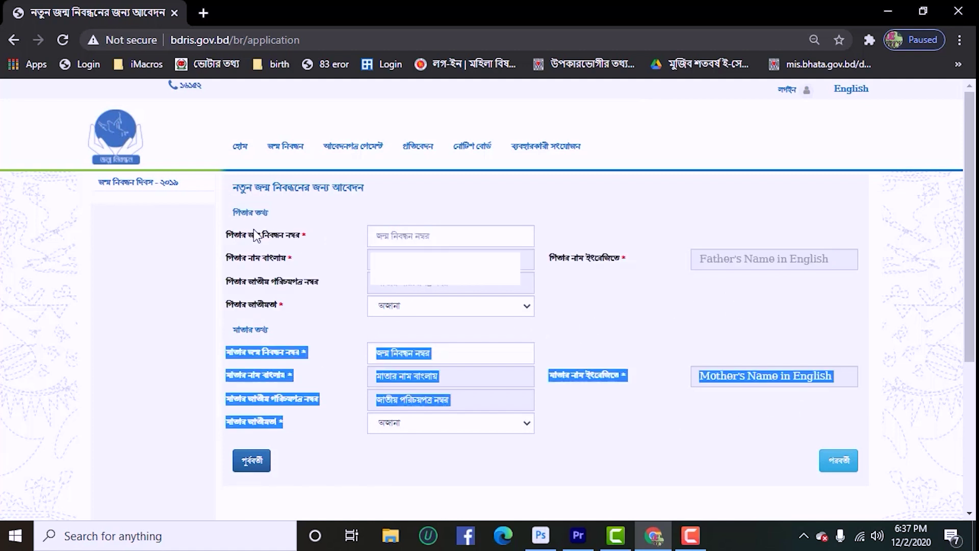
pyautogui.click(381, 236)
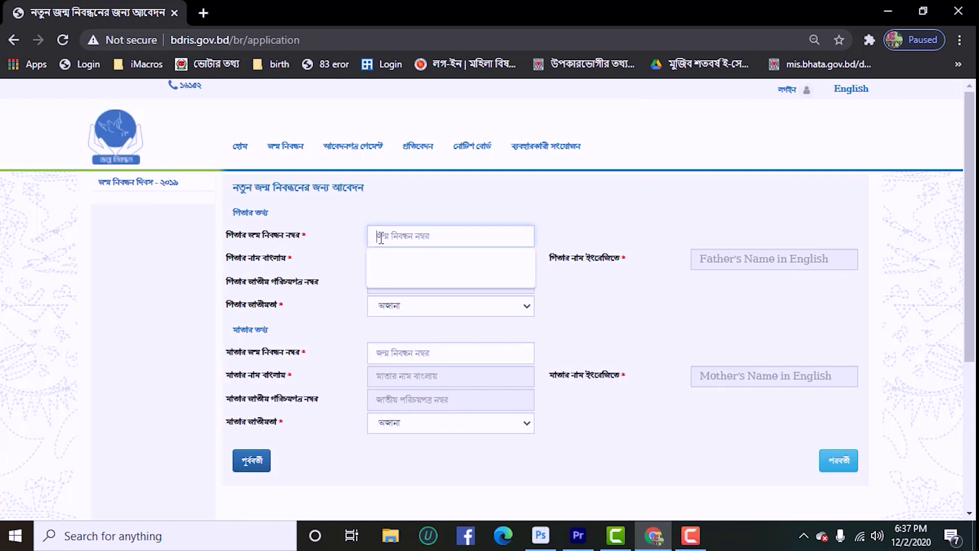
pyautogui.hotkey('ctrl', 'v')
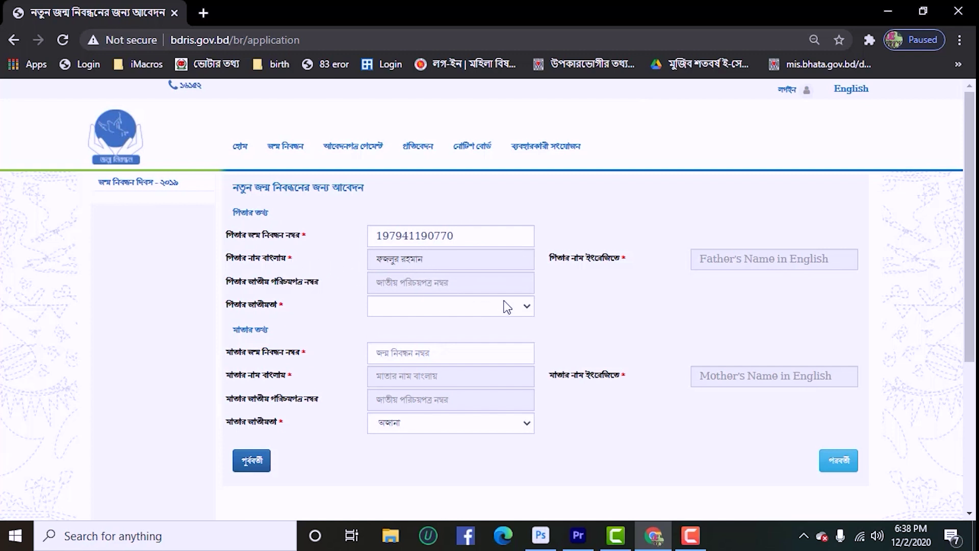
pyautogui.click(526, 305)
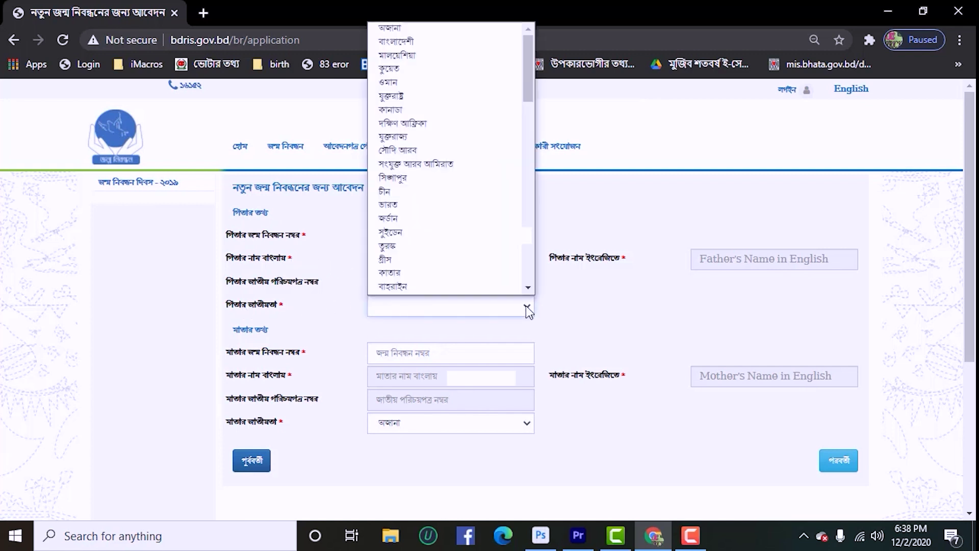
pyautogui.click(449, 36)
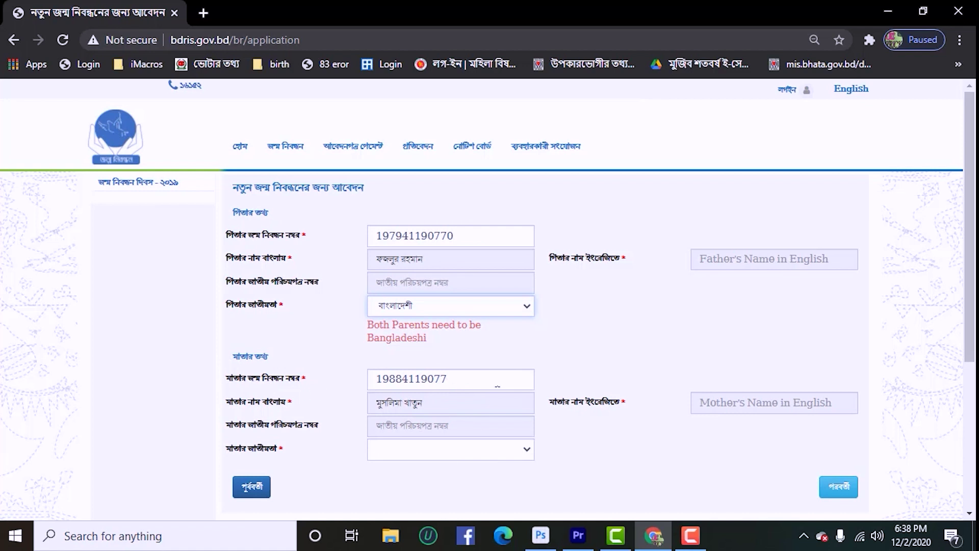
# - Set the mother's nationality to বাংলাদেশী and advance to the address questions
pyautogui.moveTo(497, 386); pyautogui.dragTo(383, 376)
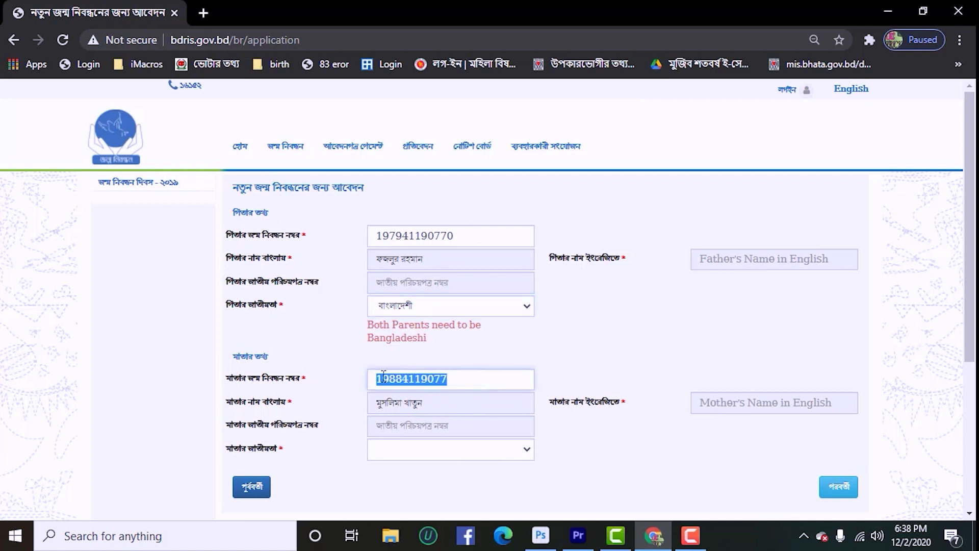
pyautogui.click(499, 387)
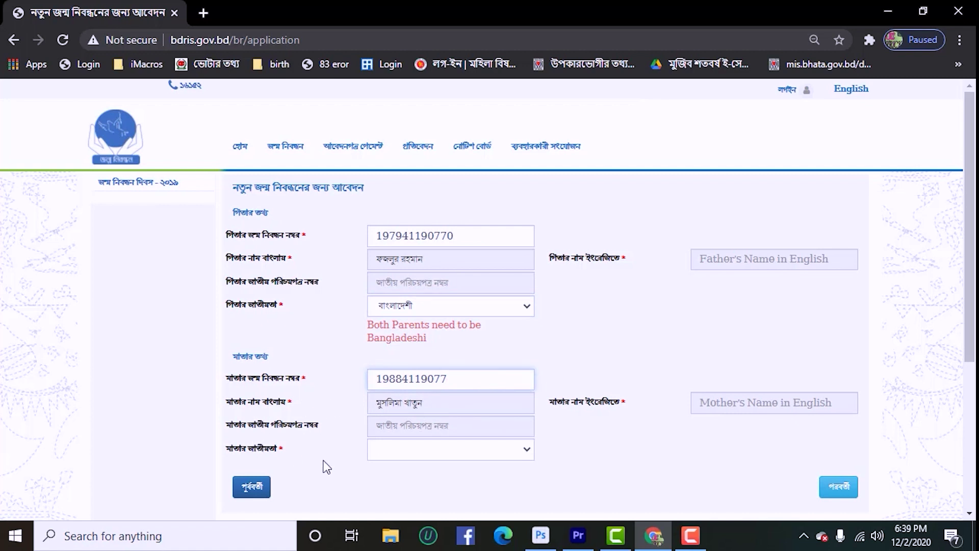
pyautogui.click(519, 455)
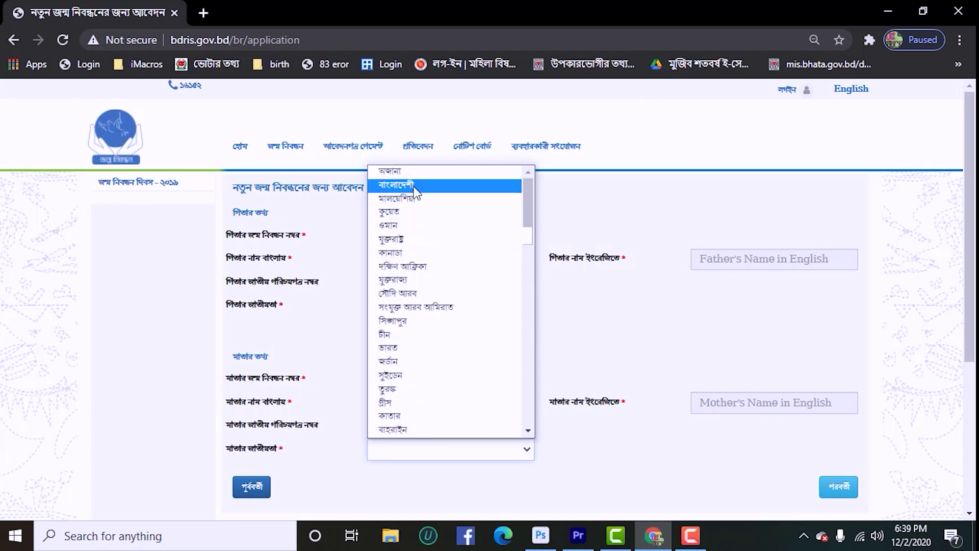
pyautogui.click(449, 186)
pyautogui.click(850, 482)
pyautogui.click(832, 493)
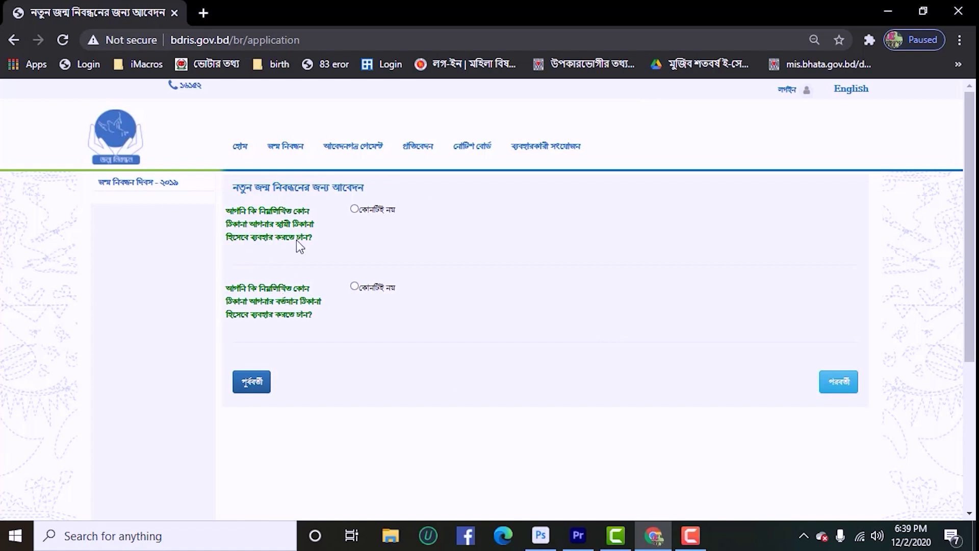
# - Answer কোনটিই নয় twice, copying birthplace to permanent and permanent to present address
pyautogui.click(354, 209)
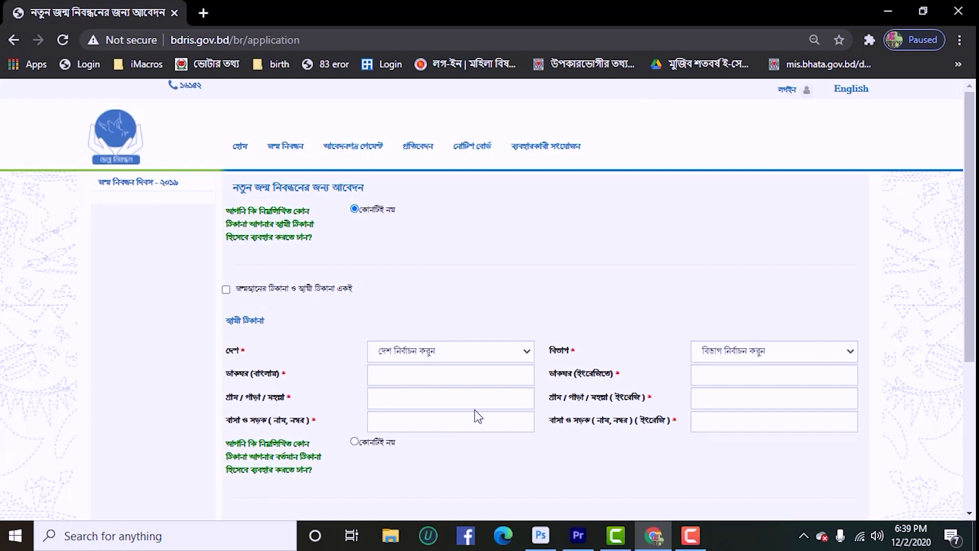
pyautogui.click(225, 289)
pyautogui.scroll(-3, 362, 303)
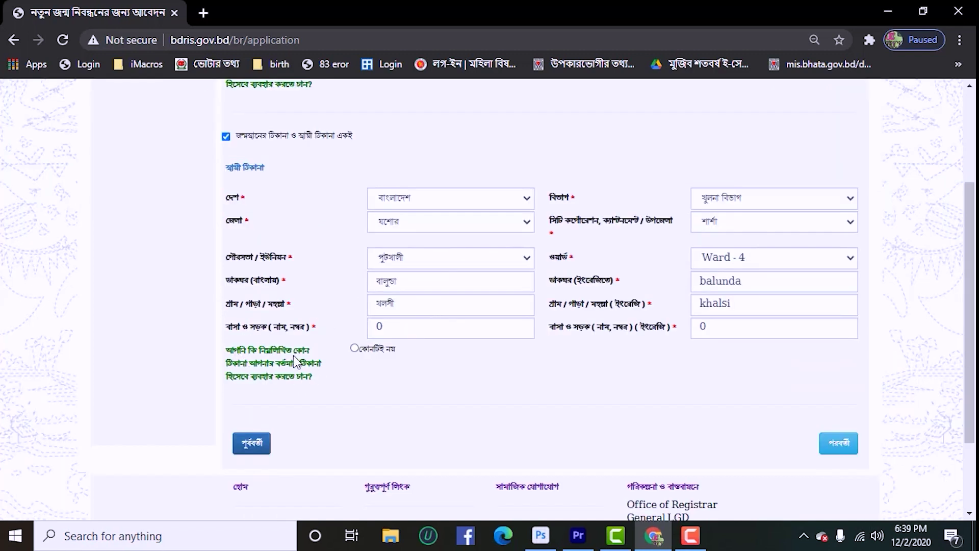
pyautogui.click(355, 348)
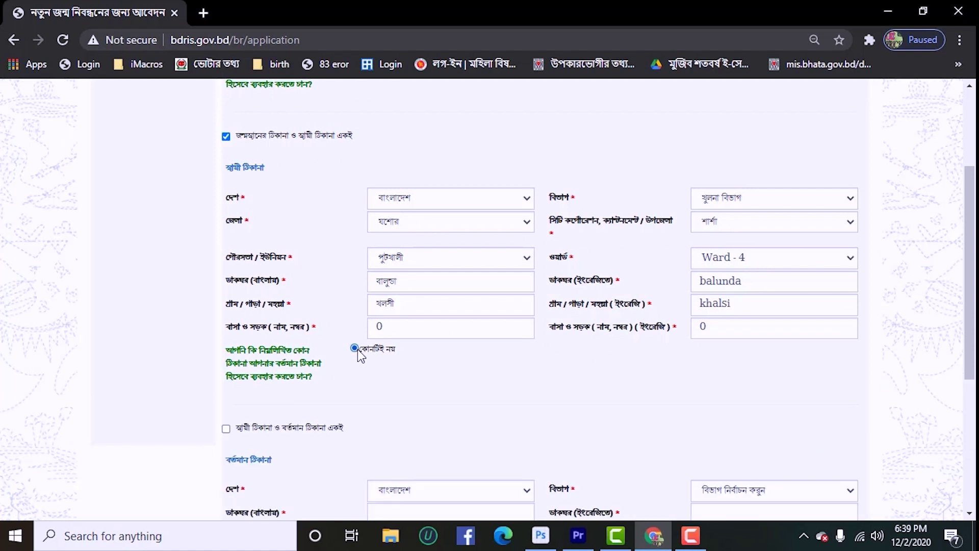
pyautogui.scroll(-3, 362, 351)
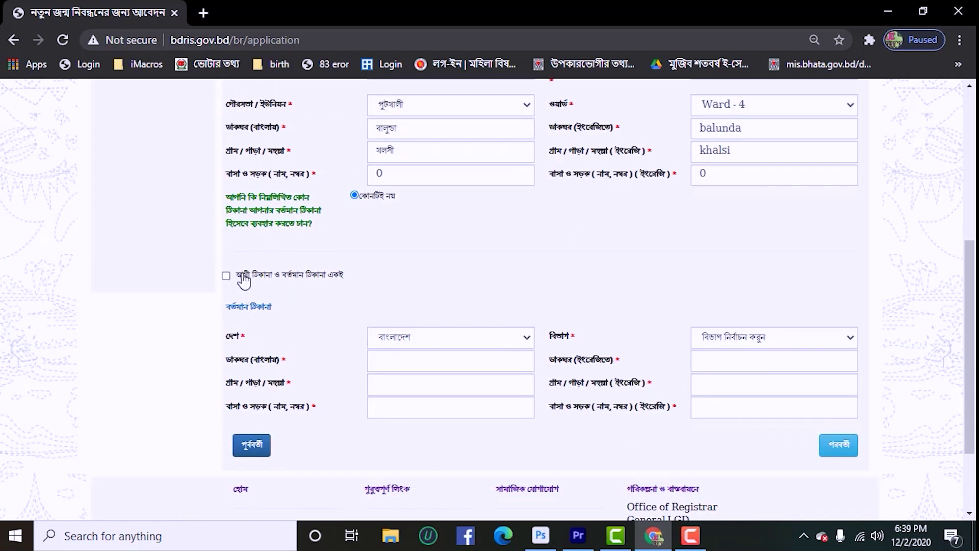
pyautogui.click(226, 276)
pyautogui.scroll(-1, 367, 276)
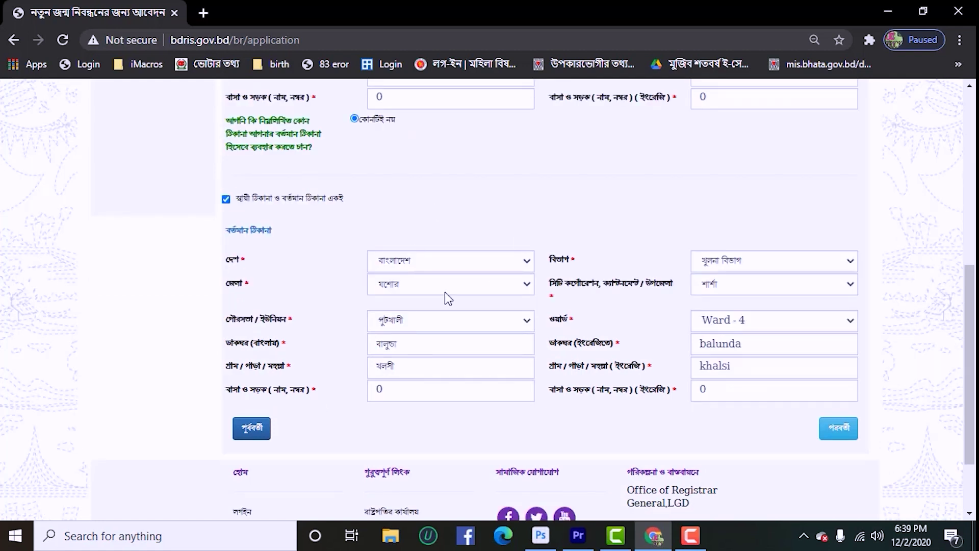
pyautogui.click(839, 434)
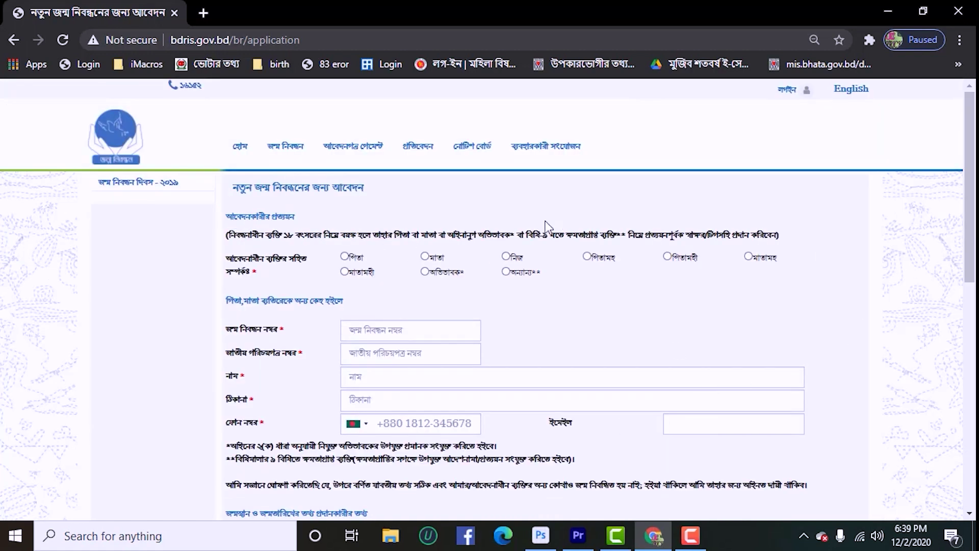
# - Select পিতা as the applicant and enter the applicant's address and mobile number
pyautogui.moveTo(226, 234); pyautogui.dragTo(431, 296)
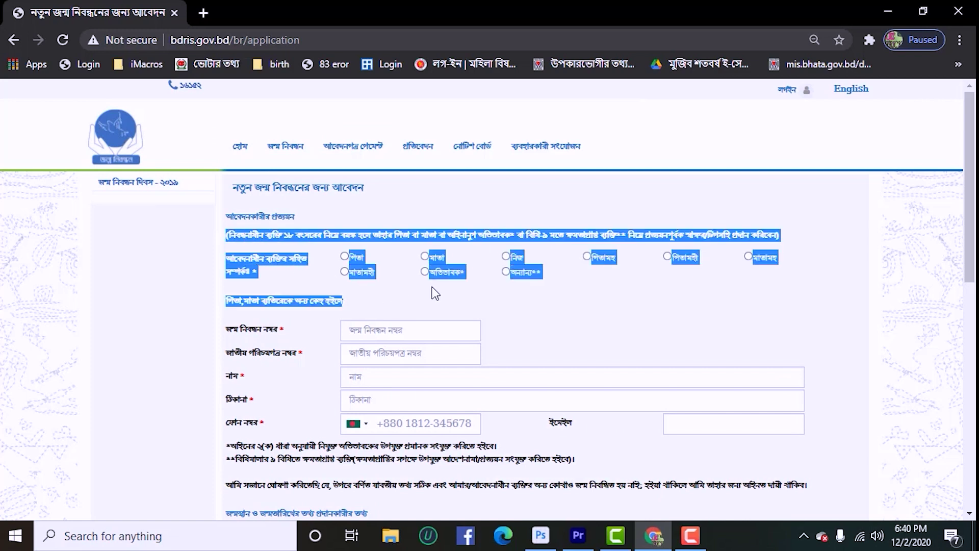
pyautogui.click(431, 296)
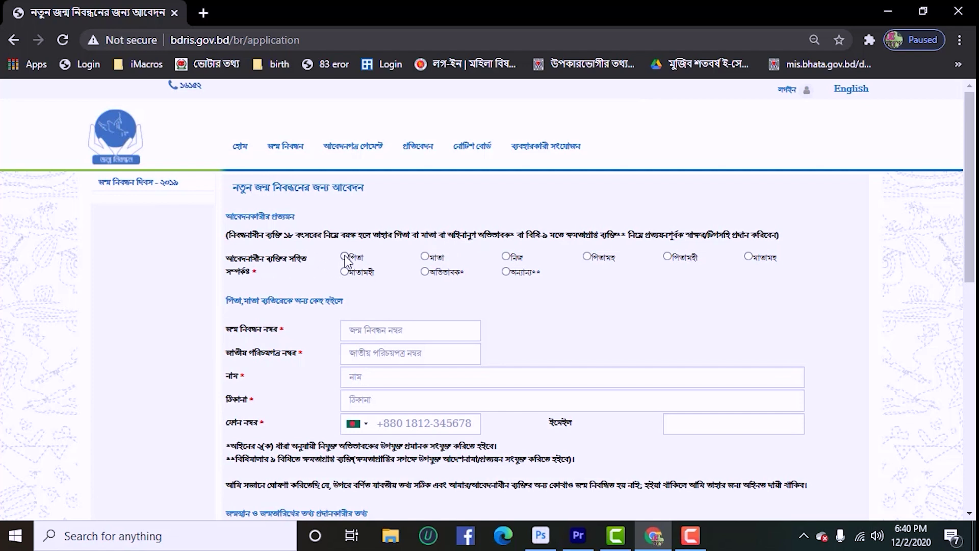
pyautogui.click(346, 258)
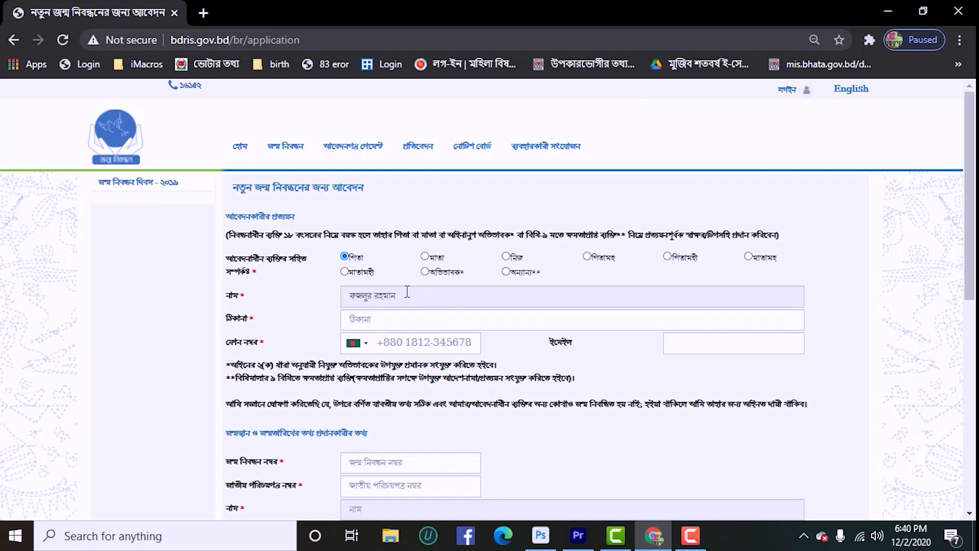
pyautogui.click(373, 321)
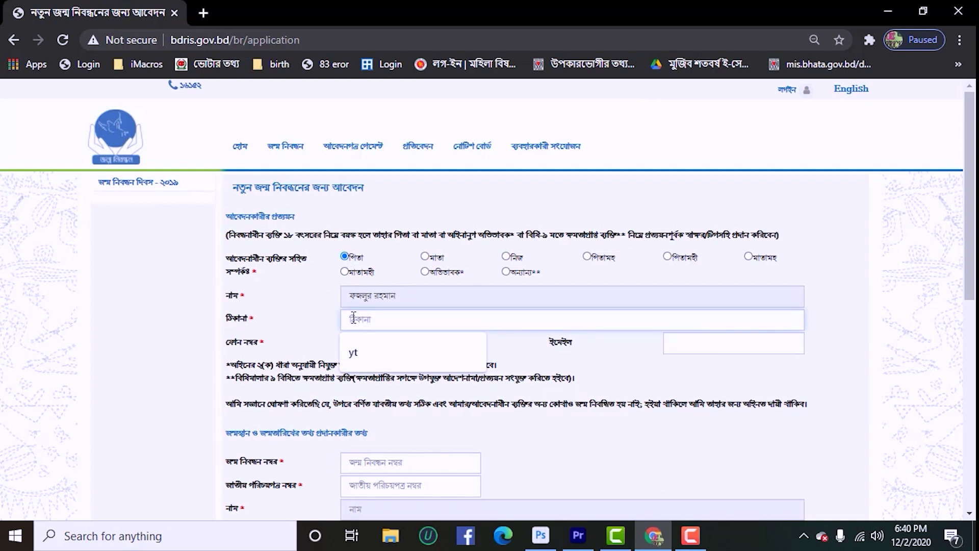
pyautogui.write('খলসী')
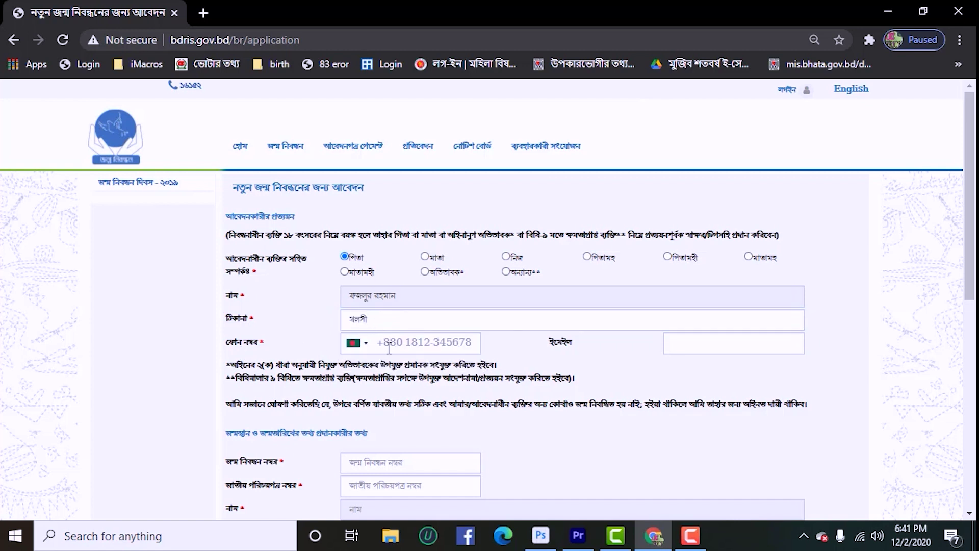
pyautogui.click(408, 343)
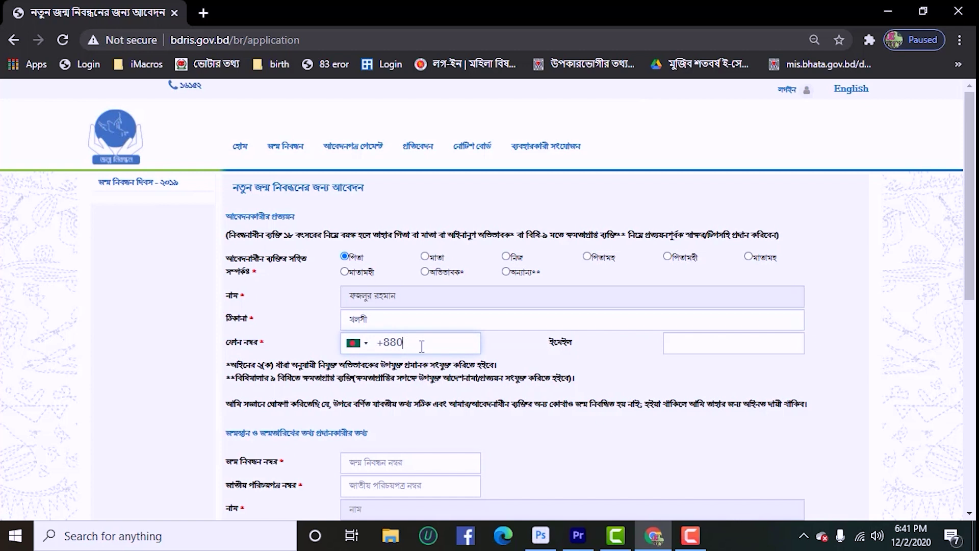
pyautogui.hotkey('ctrl', 'v')
pyautogui.scroll(-1, 422, 346)
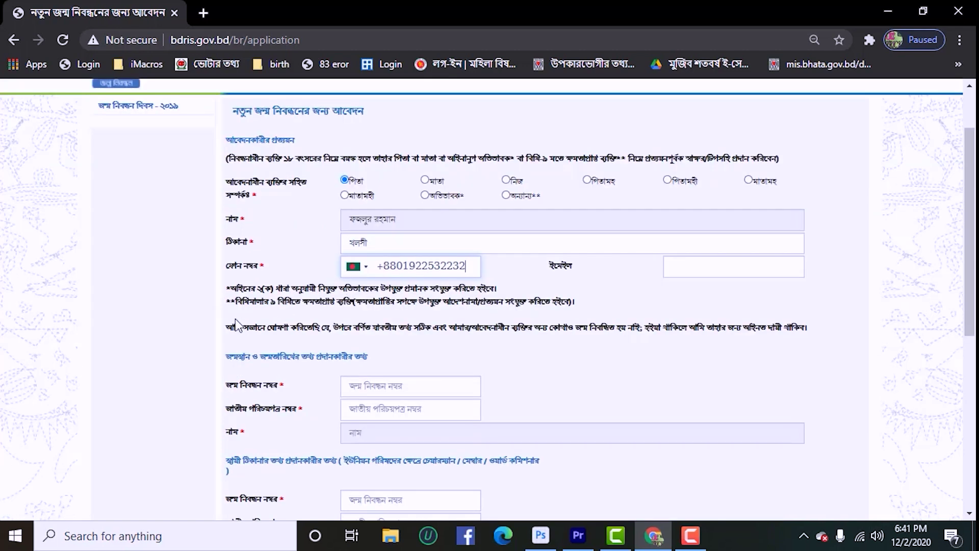
pyautogui.moveTo(225, 356); pyautogui.dragTo(623, 432)
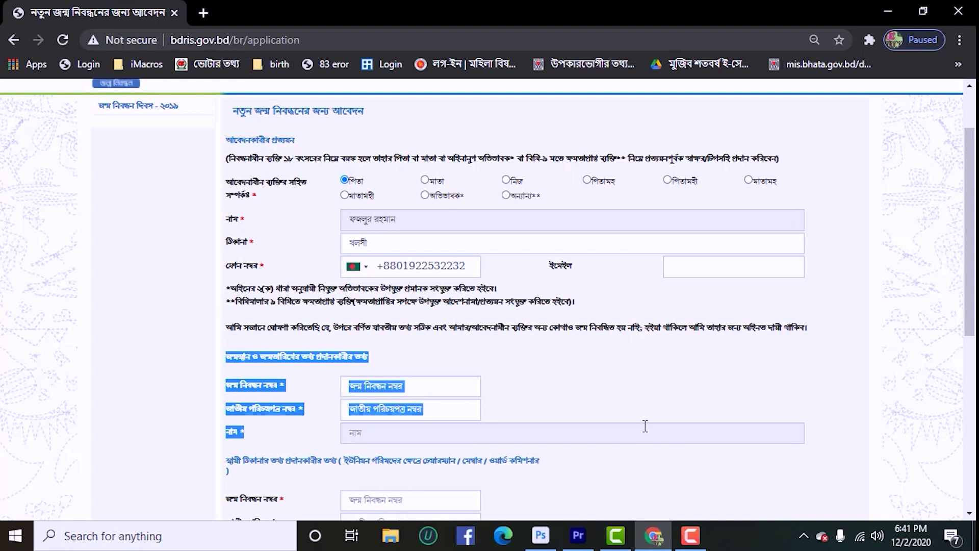
pyautogui.scroll(-3, 645, 427)
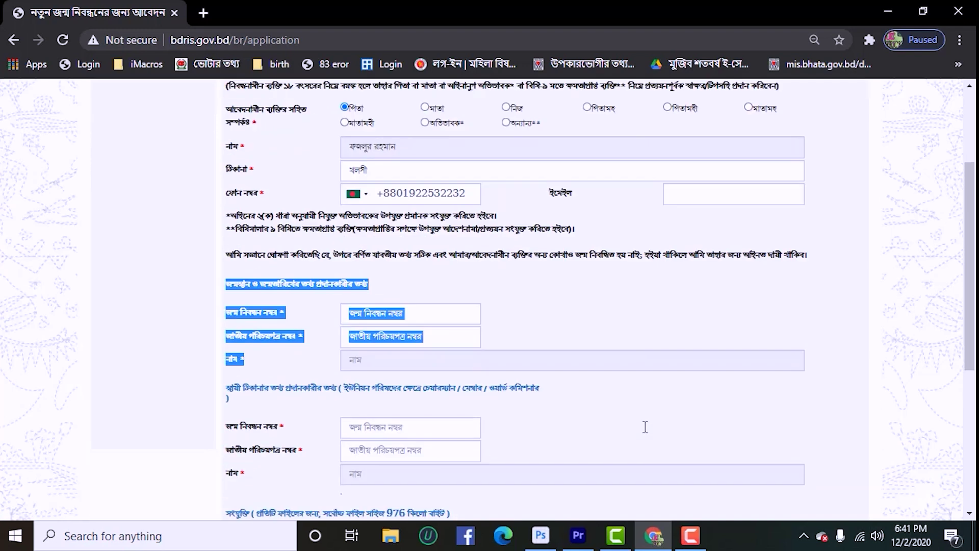
# - Paste the informants' birth registration numbers so their names auto-fill
pyautogui.scroll(1, 555, 366)
pyautogui.click(353, 313)
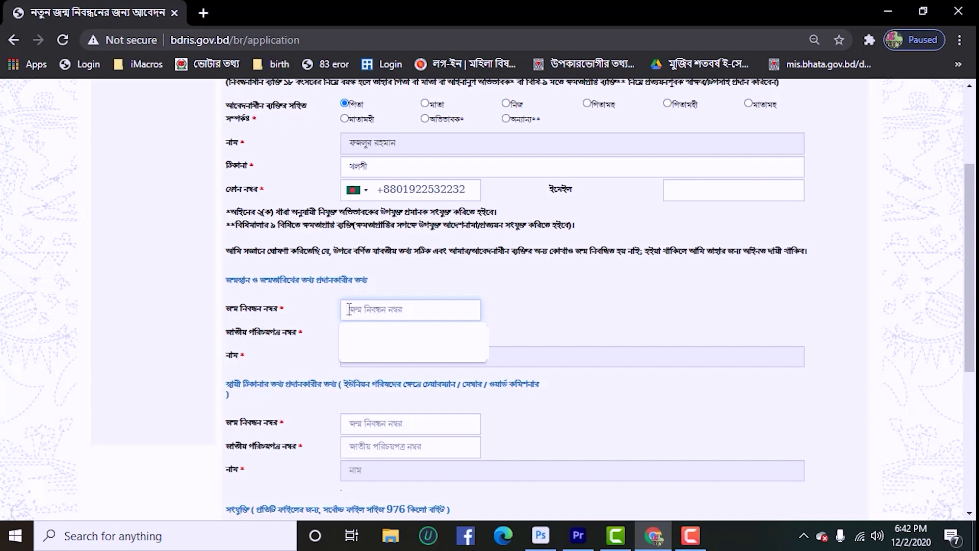
pyautogui.hotkey('ctrl', 'v')
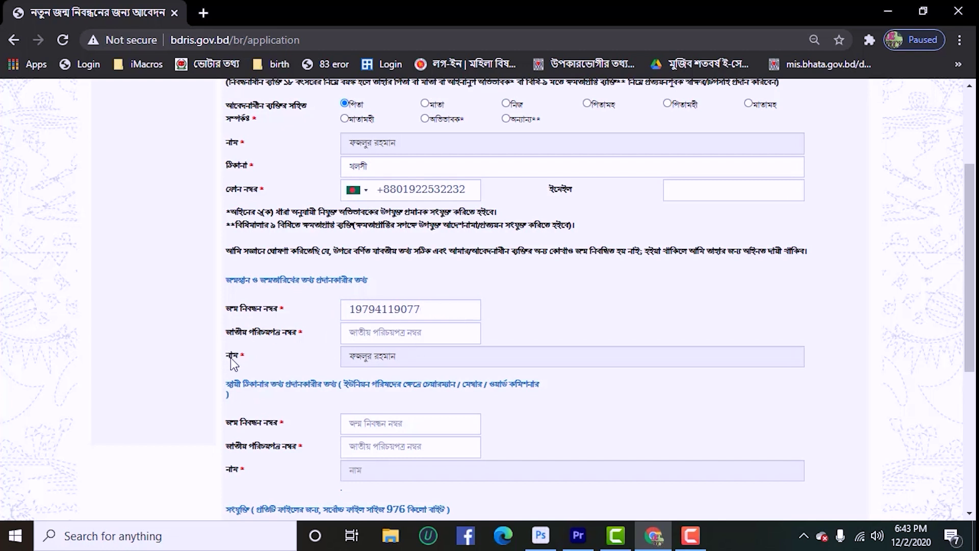
pyautogui.moveTo(422, 357); pyautogui.dragTo(329, 366)
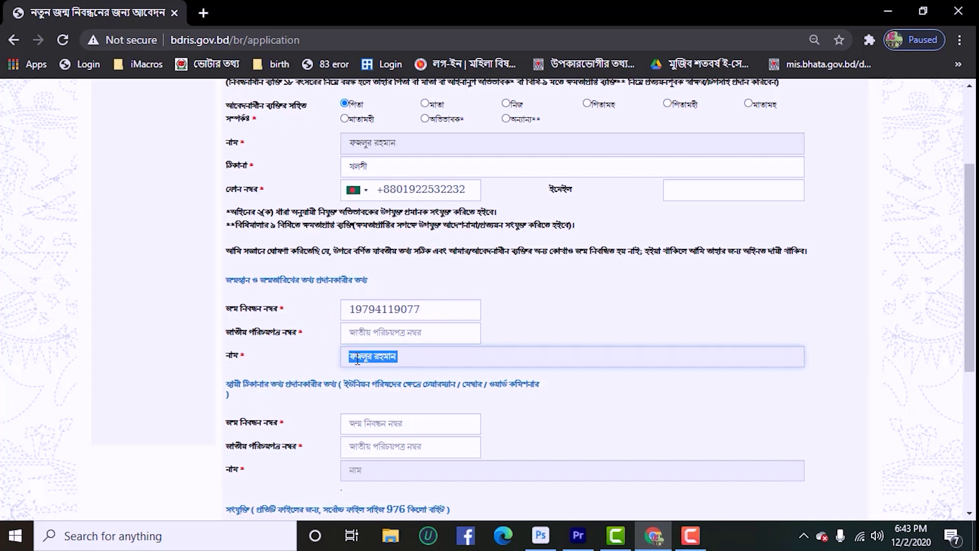
pyautogui.scroll(-1, 446, 401)
pyautogui.moveTo(224, 307); pyautogui.dragTo(806, 400)
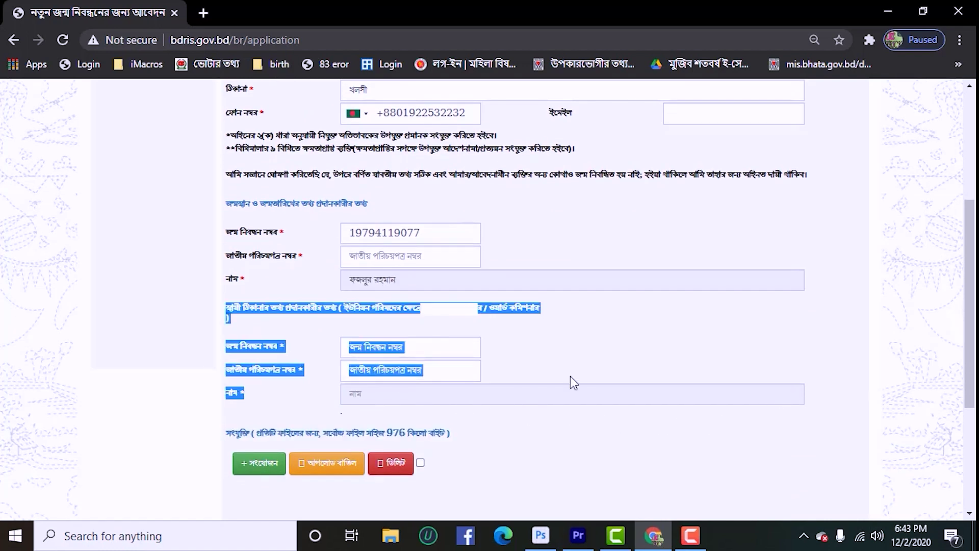
pyautogui.click(420, 345)
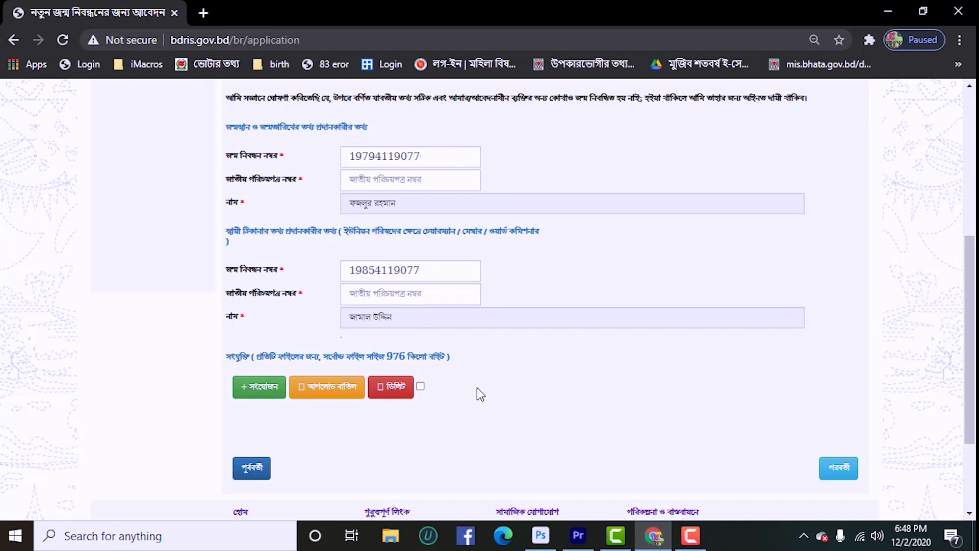
# - Upload 1.jpg with File Type set to the physician's certificate option
pyautogui.click(263, 389)
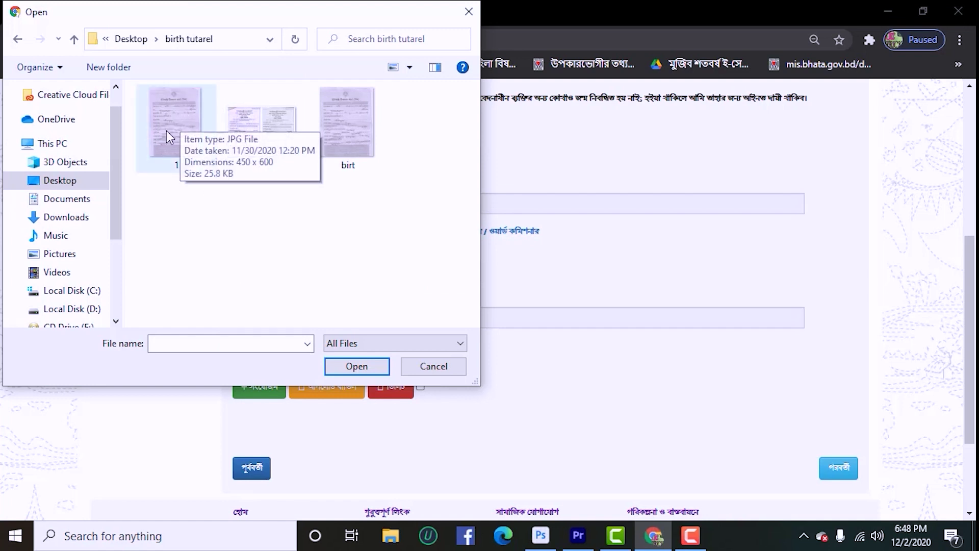
pyautogui.click(189, 124)
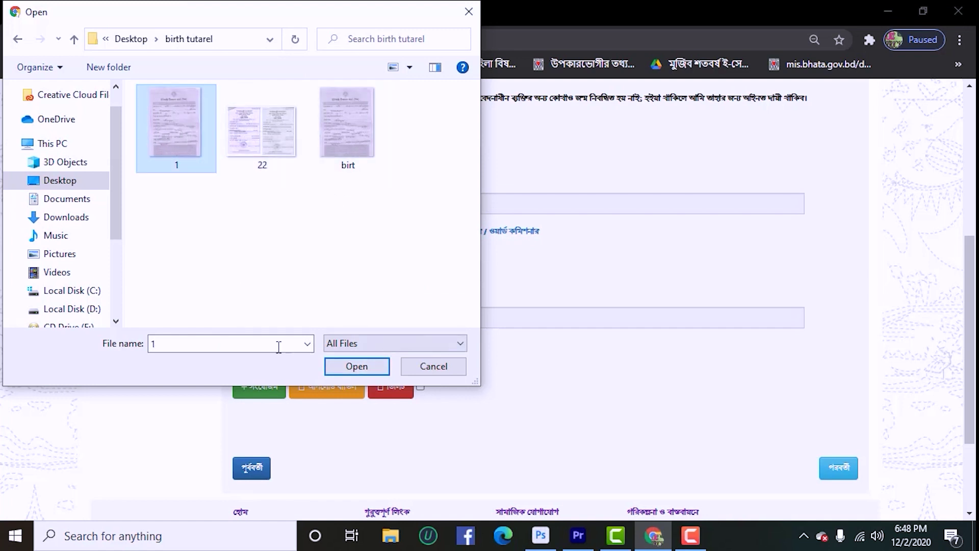
pyautogui.click(359, 366)
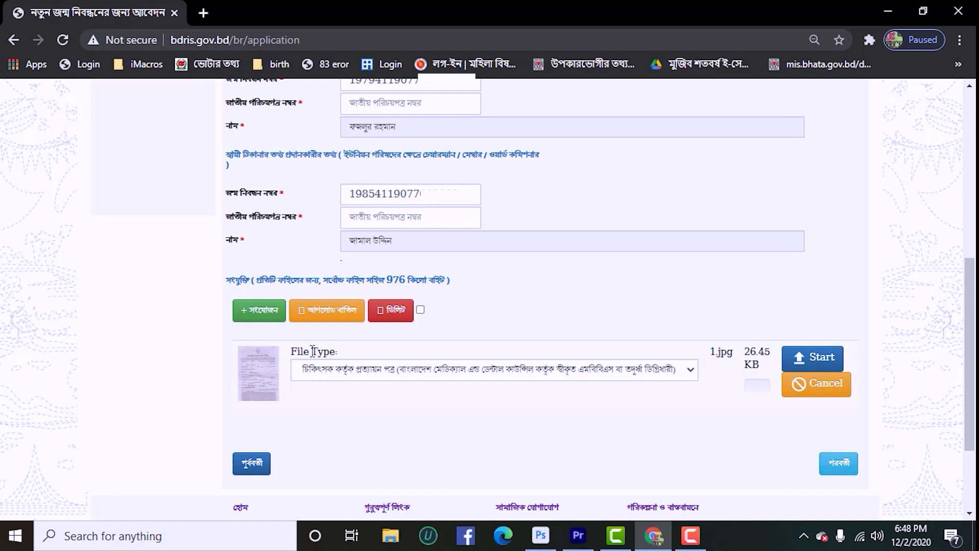
pyautogui.click(479, 369)
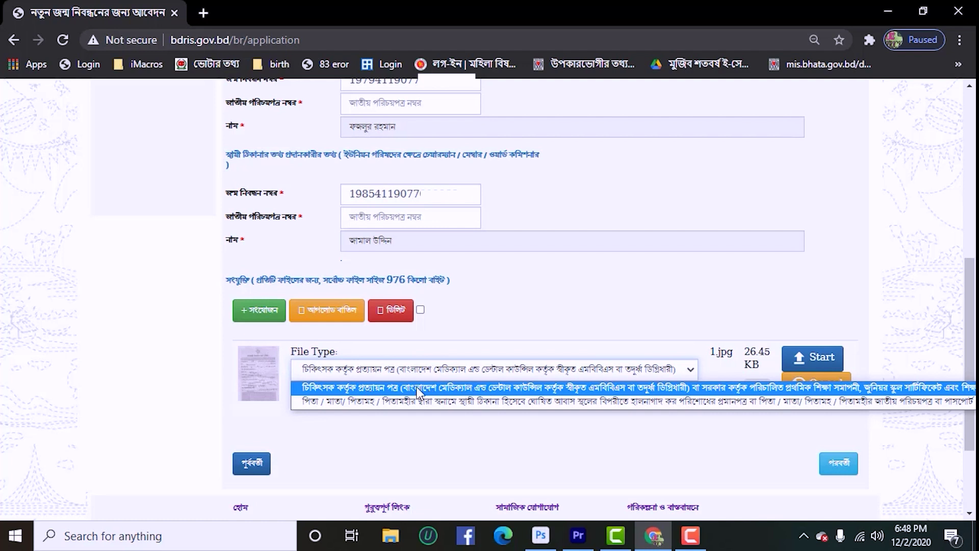
pyautogui.click(449, 393)
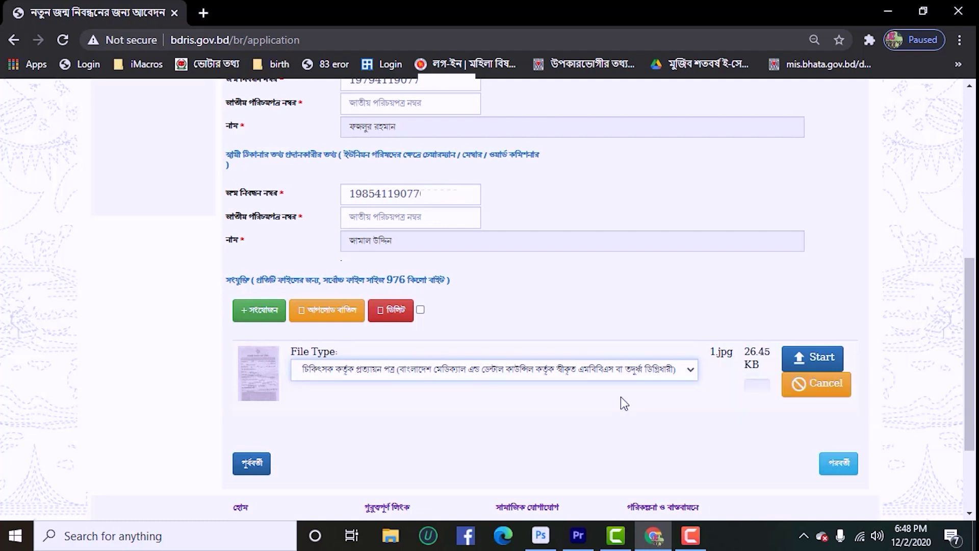
pyautogui.click(822, 357)
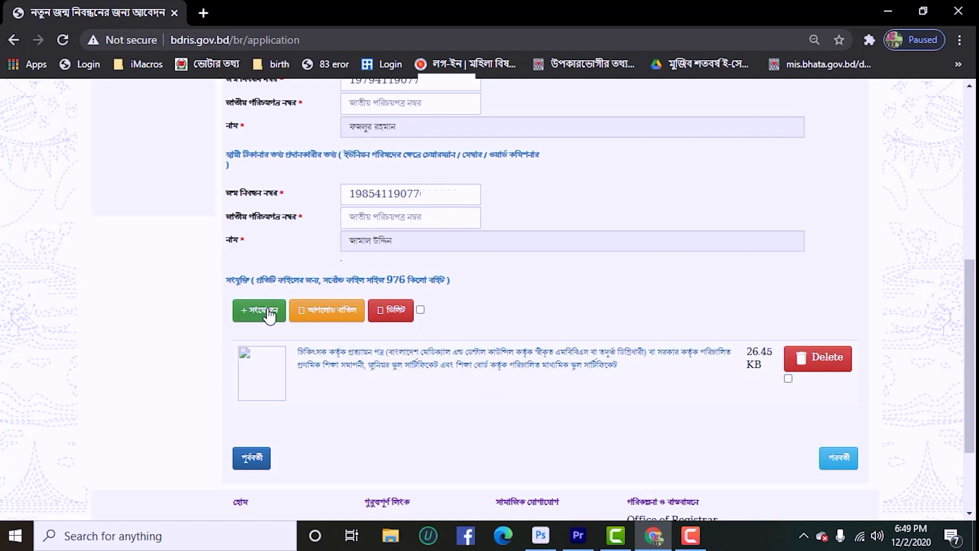
# - Upload 22.jpg under the পিতা / মাতা / পিতামহ address-proof type, then go to the review page
pyautogui.click(264, 315)
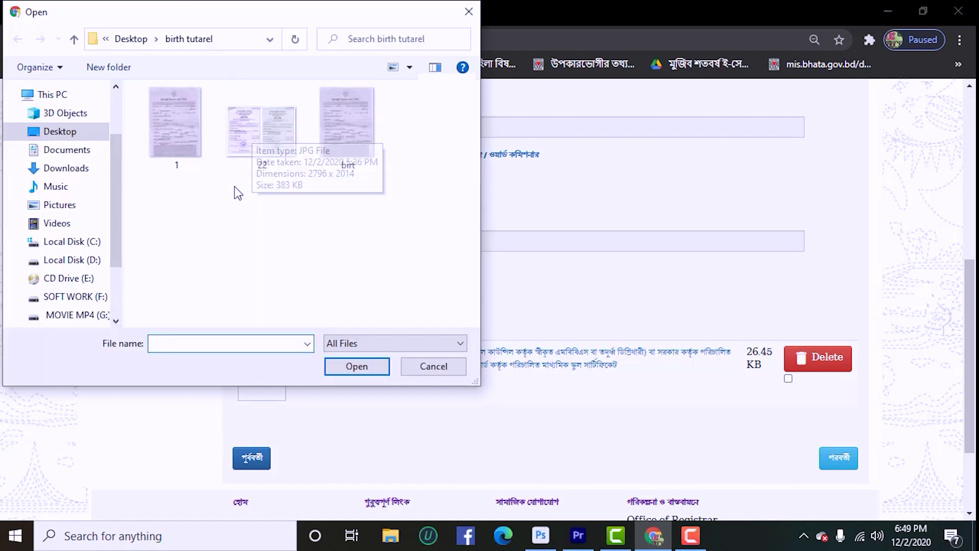
pyautogui.click(262, 119)
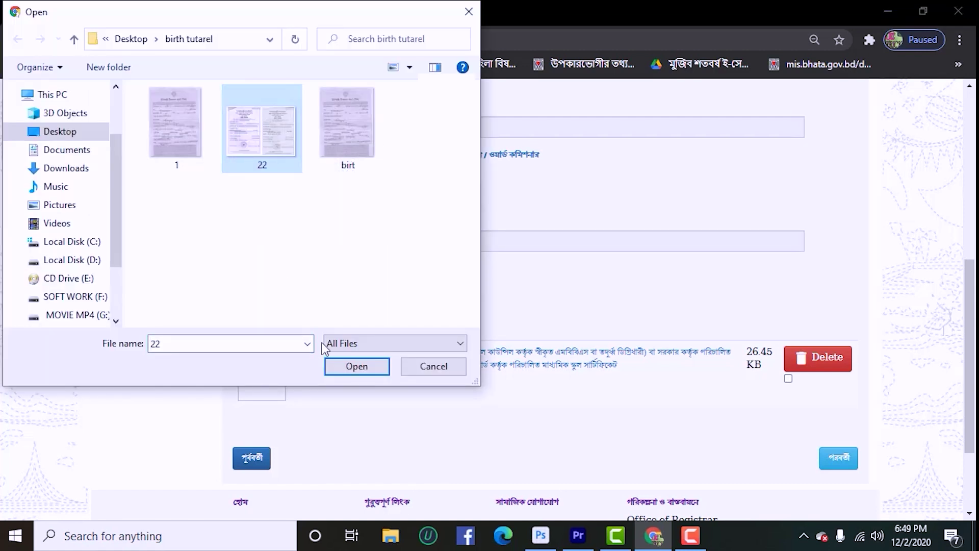
pyautogui.click(356, 367)
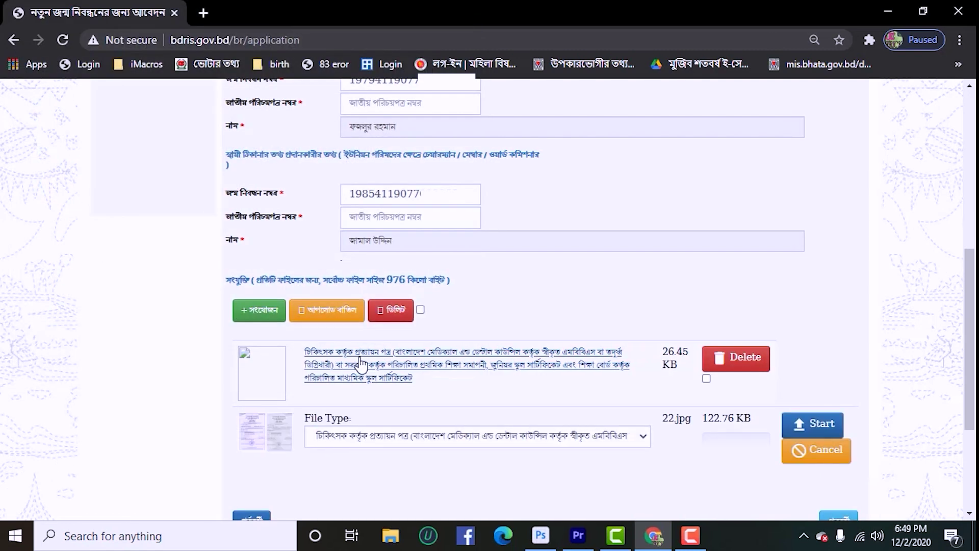
pyautogui.click(350, 438)
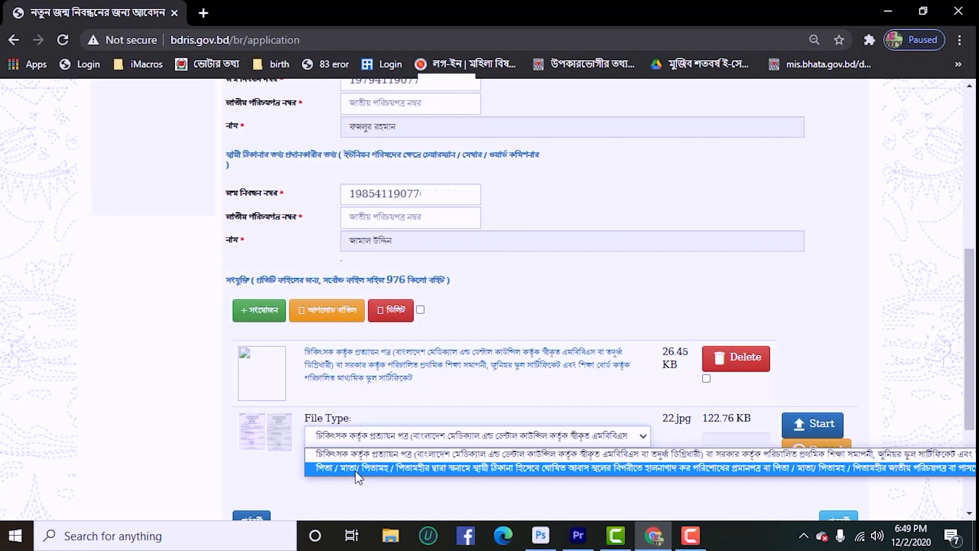
pyautogui.click(381, 469)
pyautogui.click(813, 423)
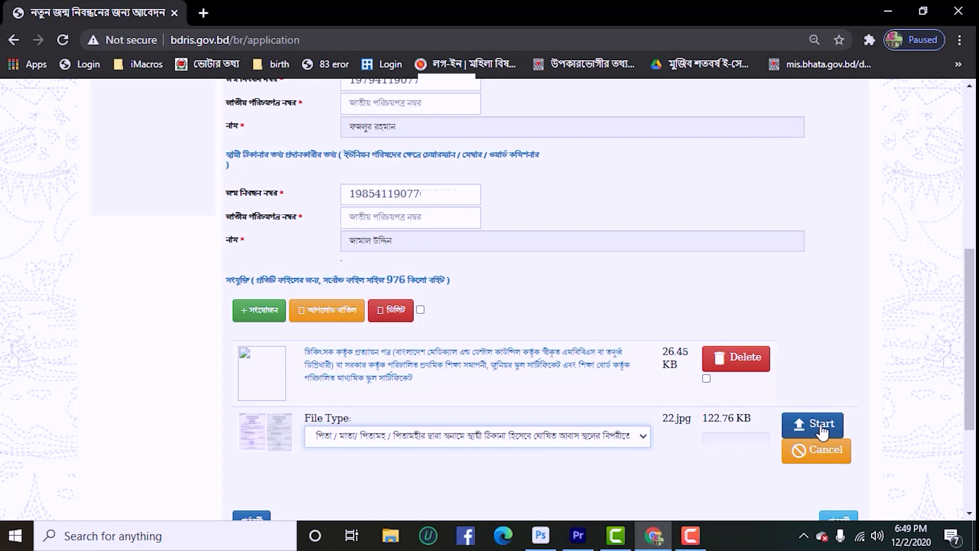
pyautogui.scroll(-1, 607, 393)
pyautogui.scroll(-2, 615, 394)
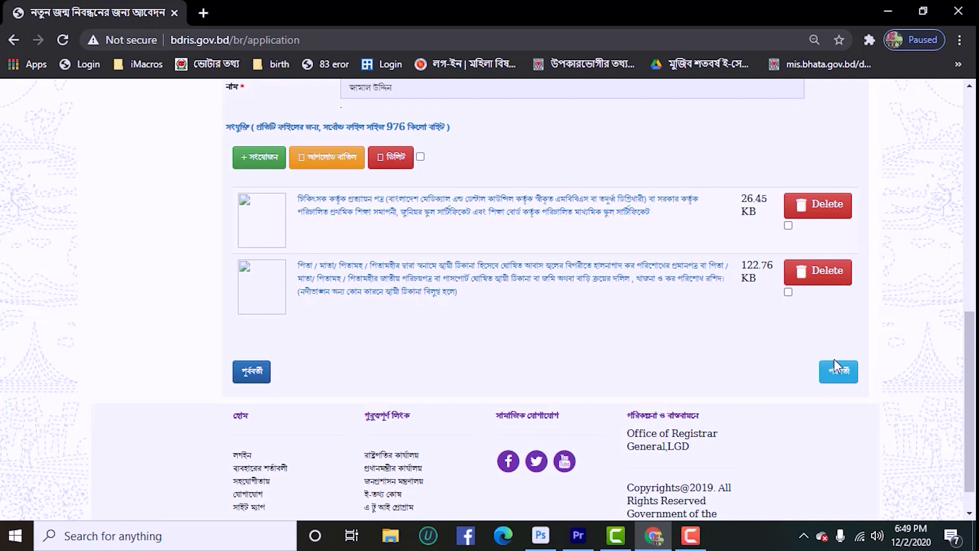
pyautogui.click(837, 380)
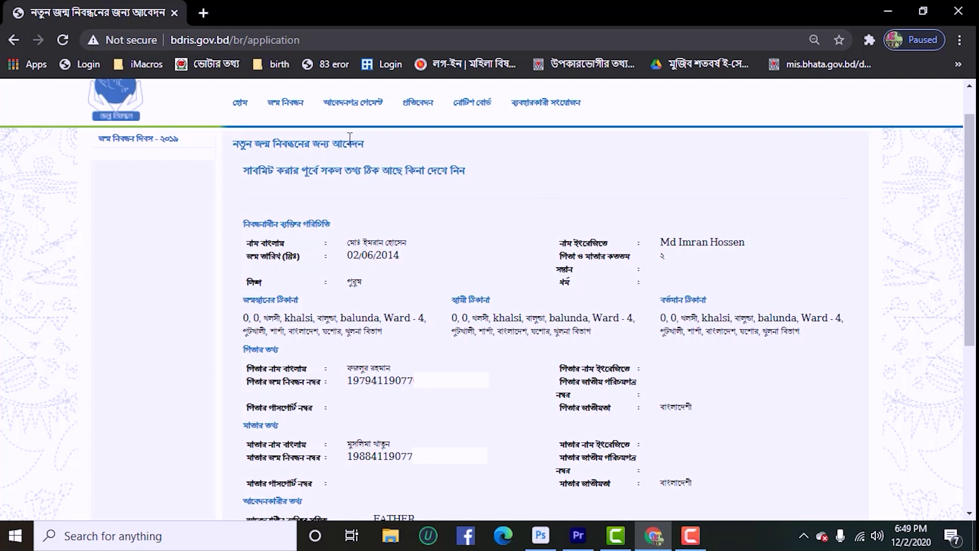
# - Submit the reviewed application with the সাবমিট button at the bottom of the page
pyautogui.scroll(-4, 723, 414)
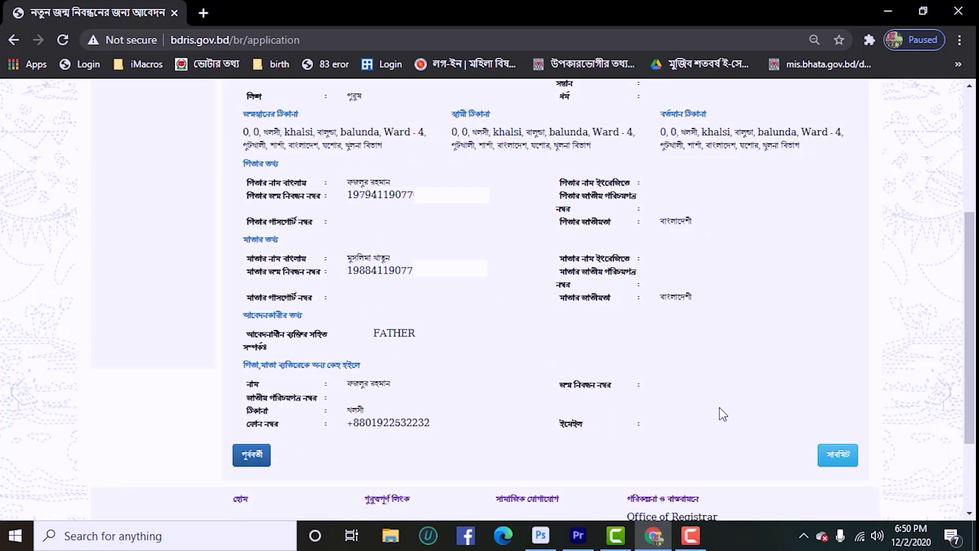
pyautogui.click(841, 459)
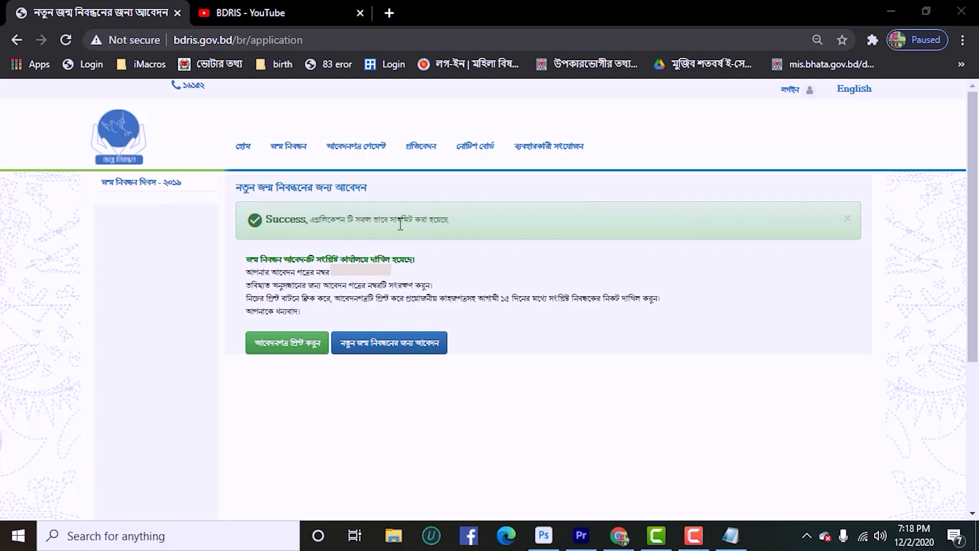
# - Highlight the application number, then open the printable application form in a new tab
pyautogui.moveTo(396, 278); pyautogui.dragTo(336, 278)
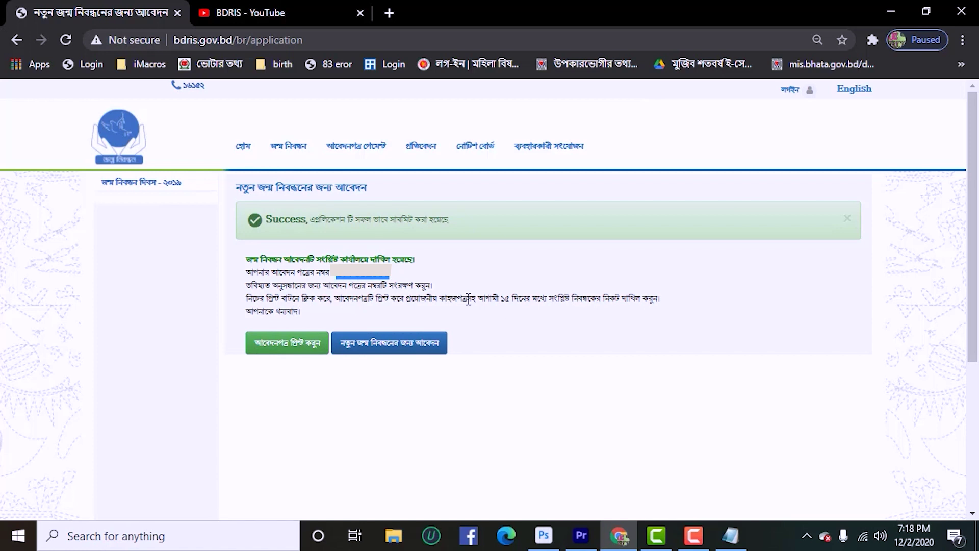
pyautogui.click(295, 344)
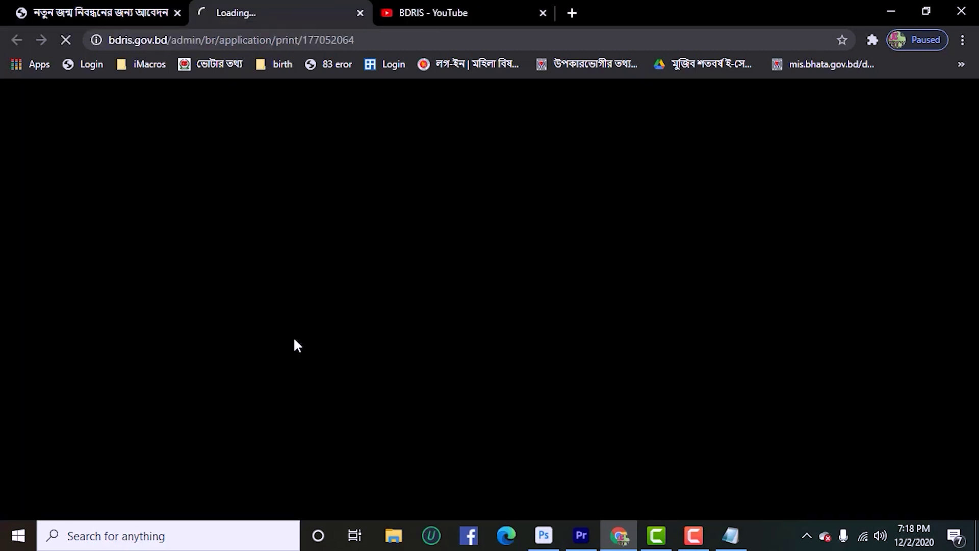